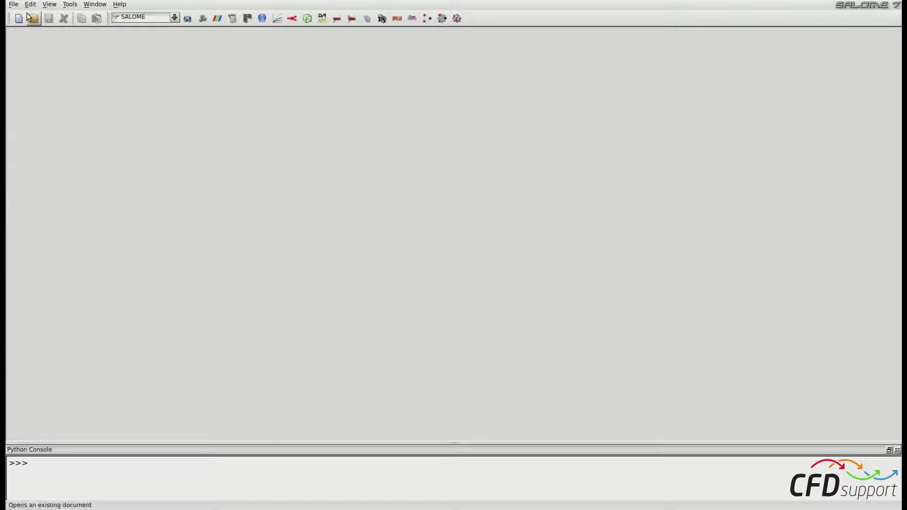
Open the saved study part1.hdf from the valve folder and activate the Geometry module
left_click(13, 4)
left_click(20, 26)
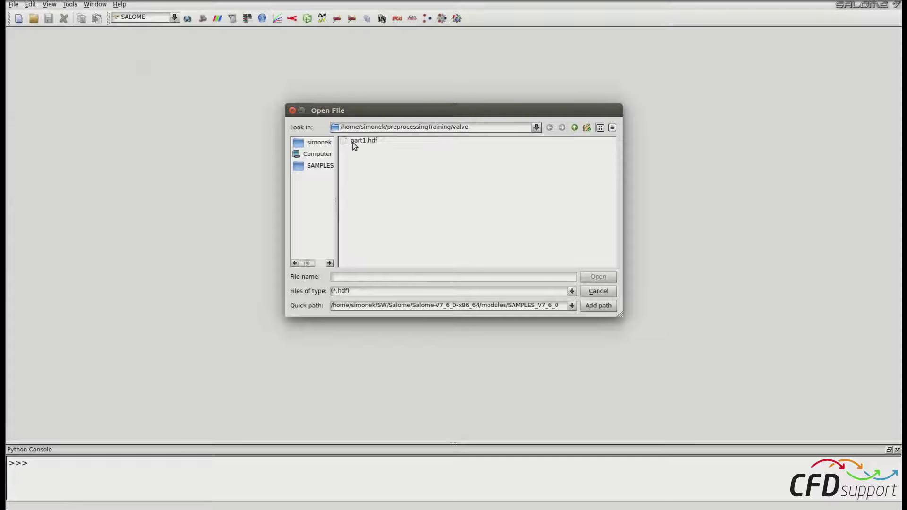
left_click(362, 141)
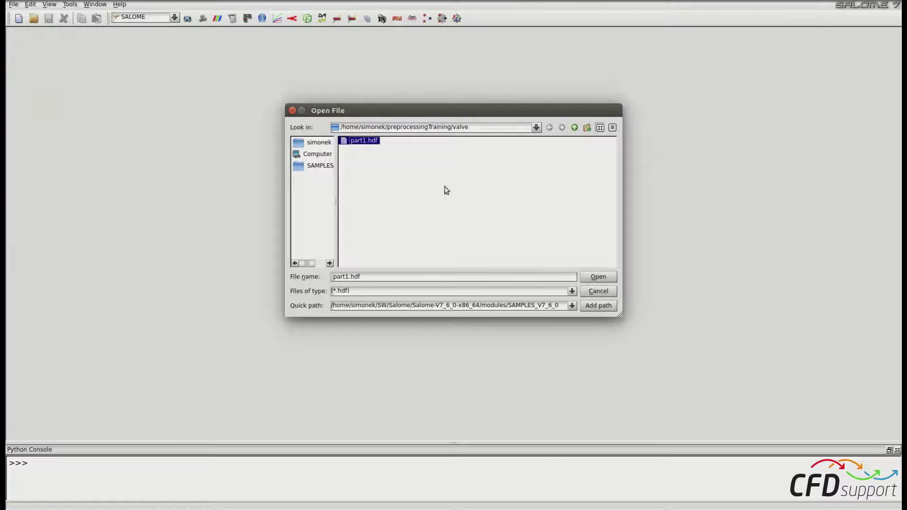
left_click(598, 277)
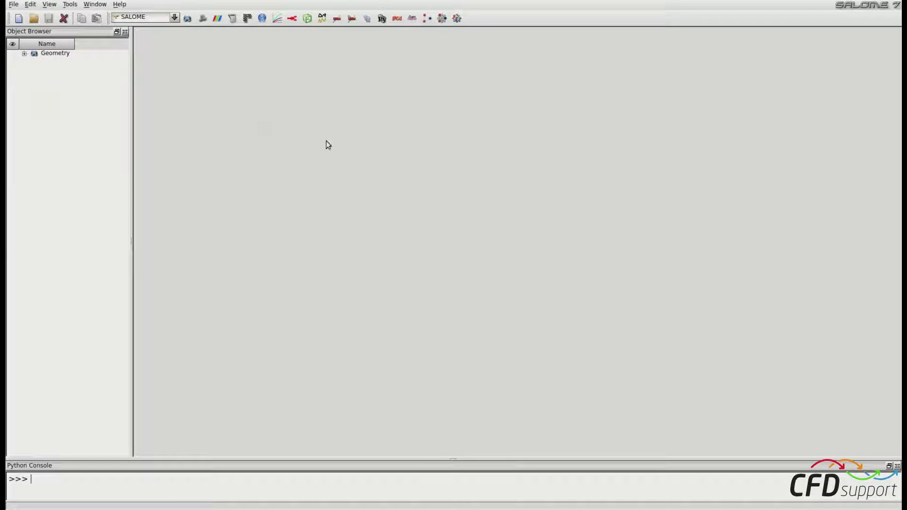
left_click(191, 19)
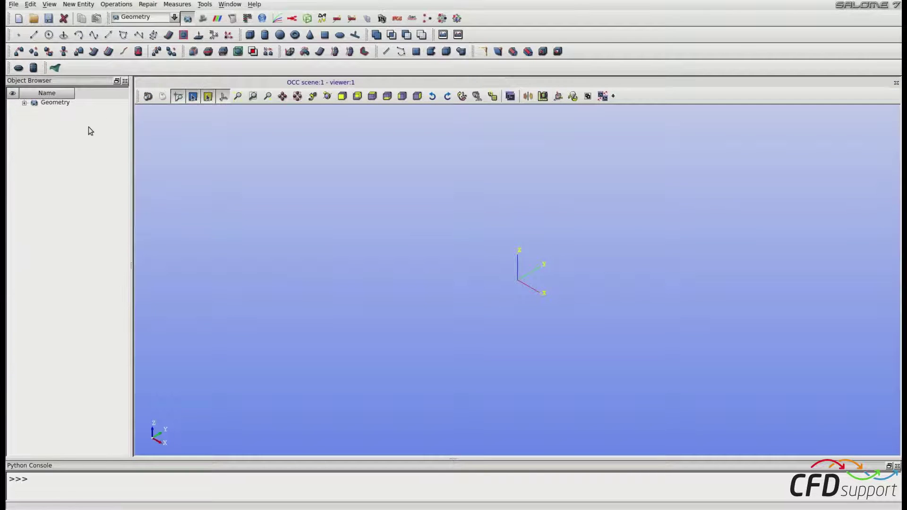
Expand the Geometry tree, show region12-first-version in the -OZ view, then hide it again
left_click(25, 104)
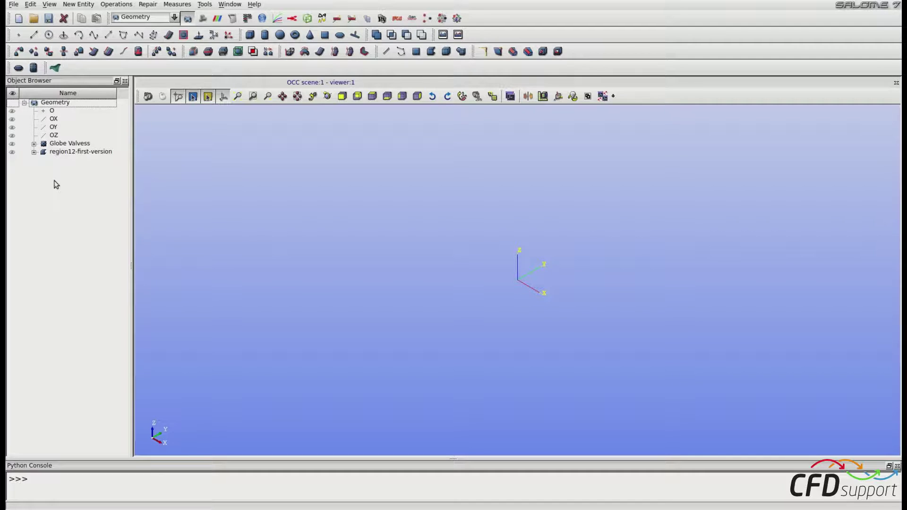
left_click(12, 152)
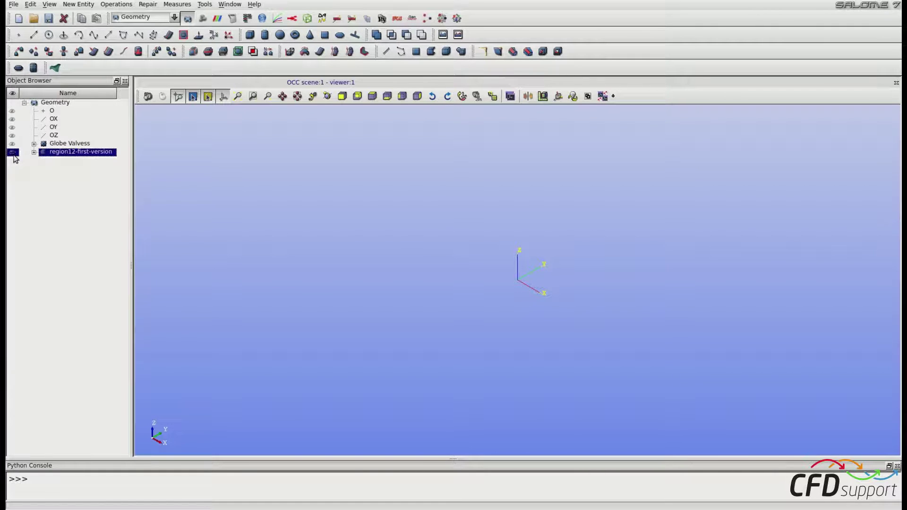
left_click(372, 97)
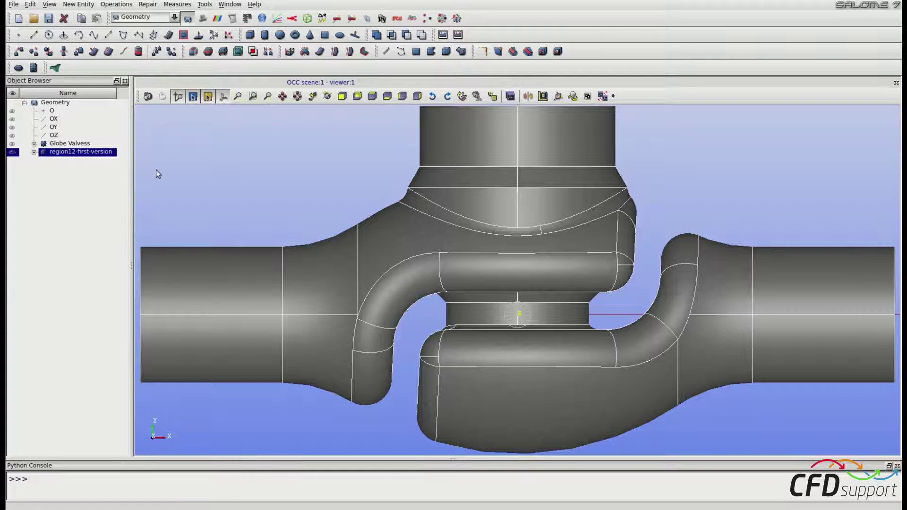
left_click(13, 152)
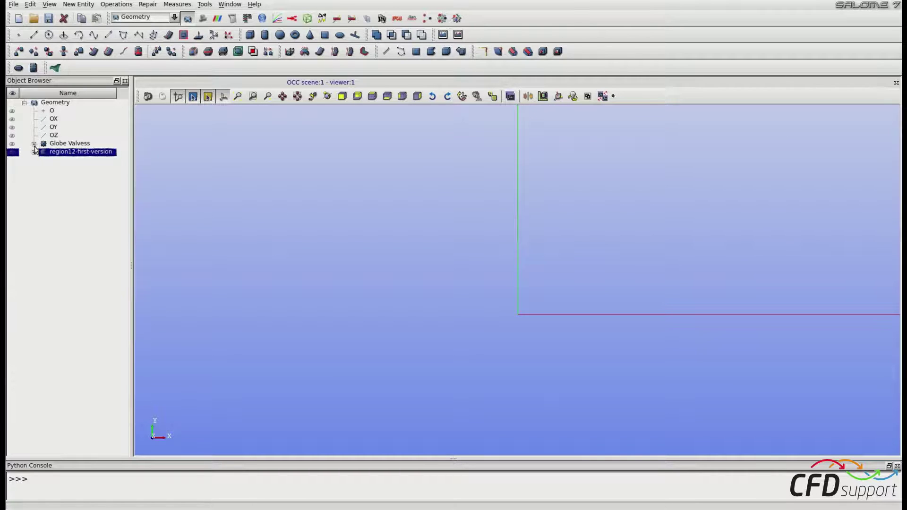
Show only Shell_1 to Shell_29 of Globe Valvess, viewed from the -OZ front
left_click(34, 145)
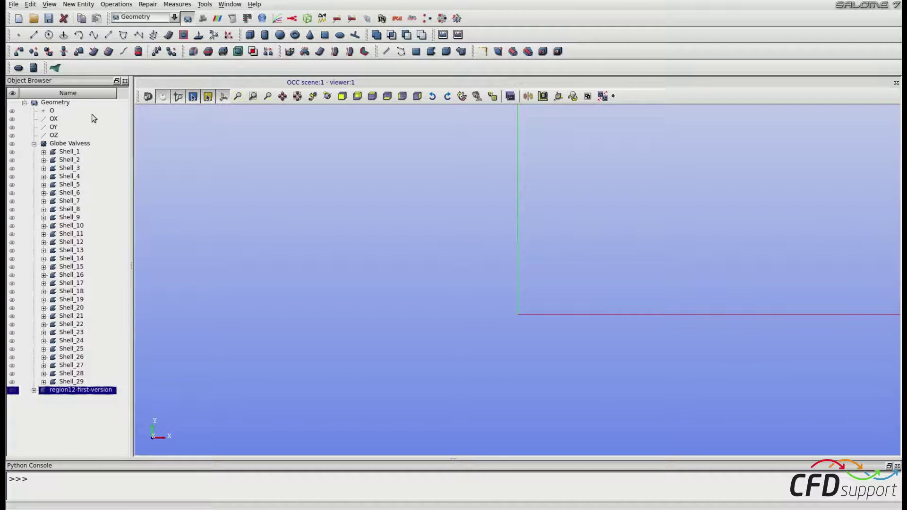
left_click_drag(70, 153, 97, 385)
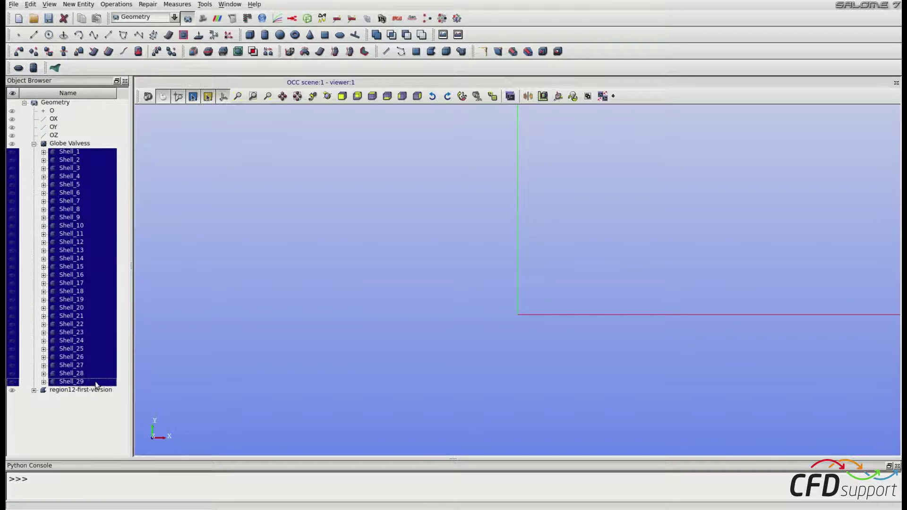
right_click(90, 340)
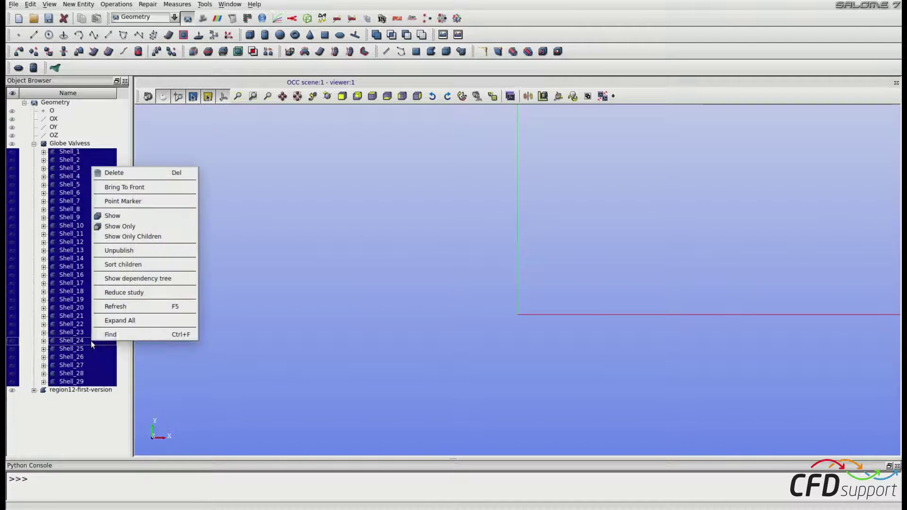
left_click(119, 226)
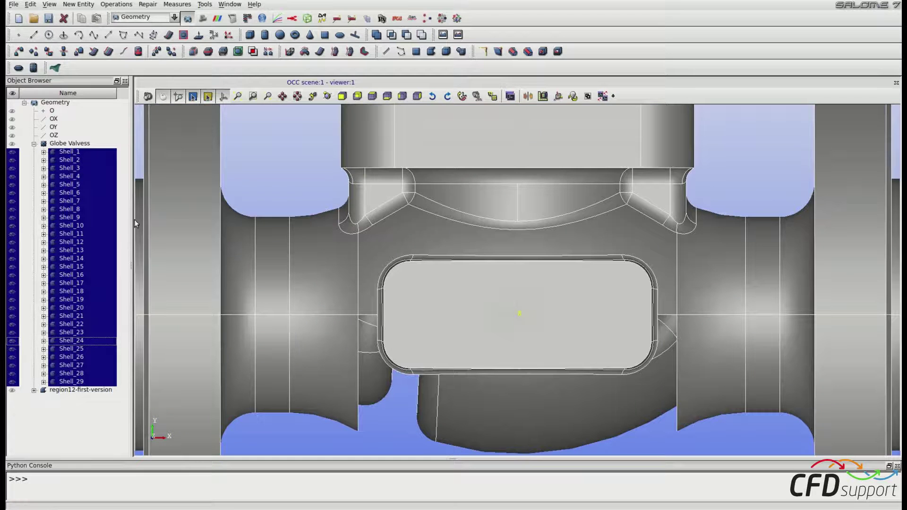
left_click(372, 97)
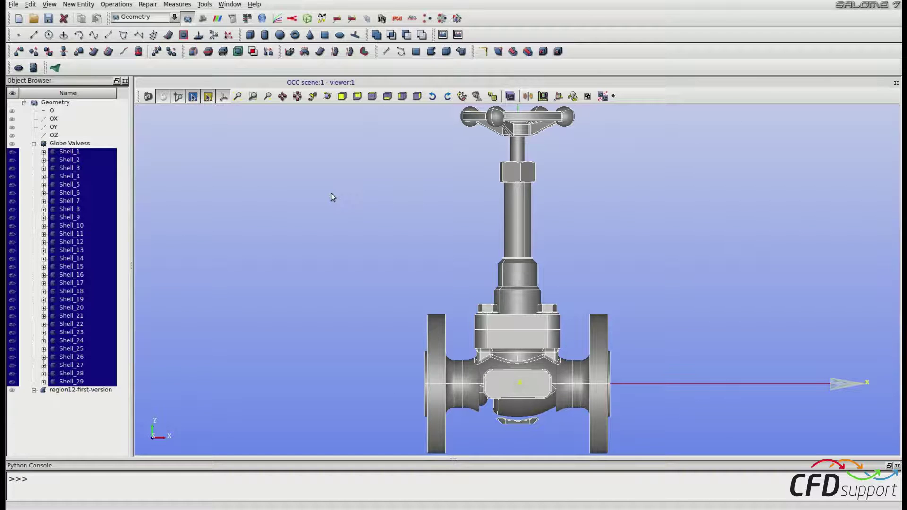
Hide Shell_10, the valve body
left_click(63, 429)
left_click(75, 226)
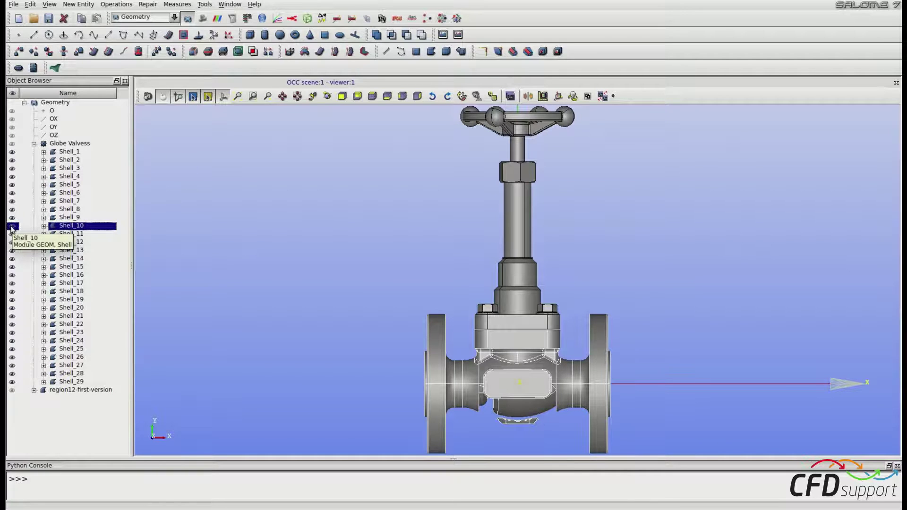
left_click(12, 226)
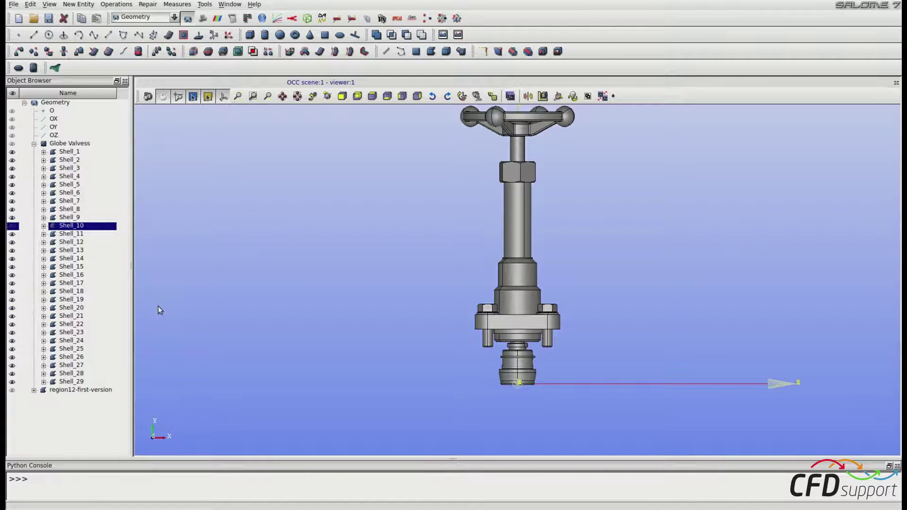
Select the handwheel, top nut, stem, hex nut, Shell_24, flange and four flange bolts
right_click_drag(469, 260, 534, 156, "ctrl")
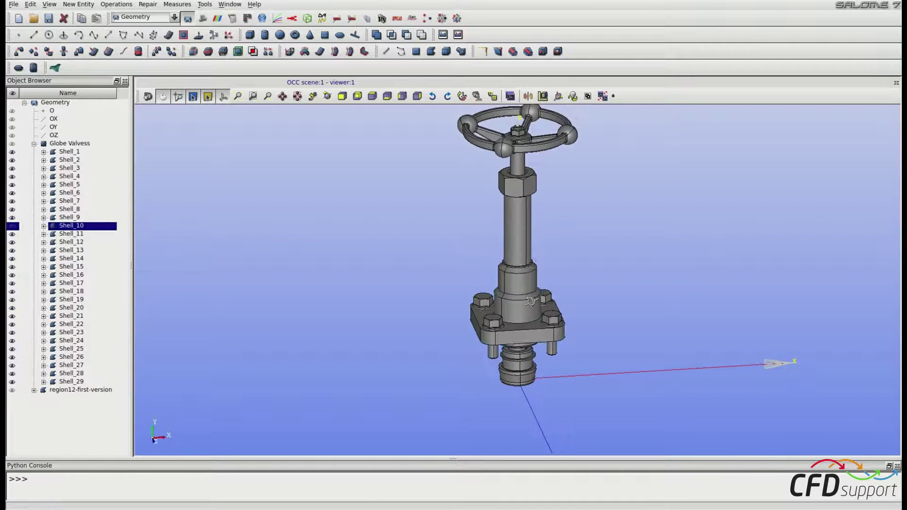
left_click(546, 145, "shift")
left_click(518, 131, "shift")
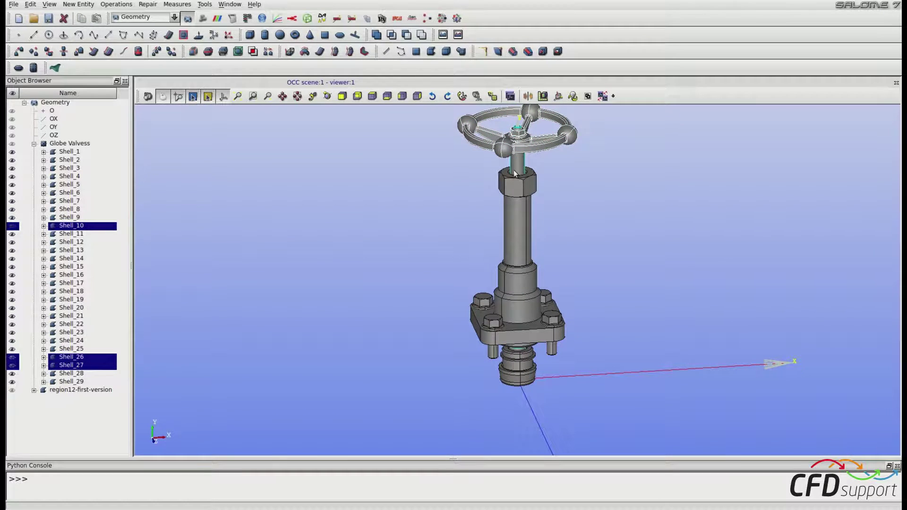
left_click(515, 173, "shift")
left_click(516, 187, "shift")
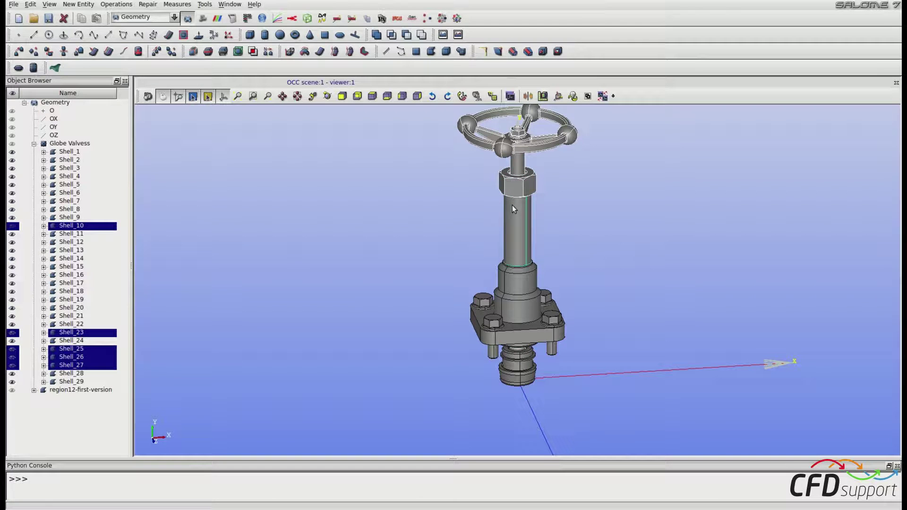
left_click(504, 242, "shift")
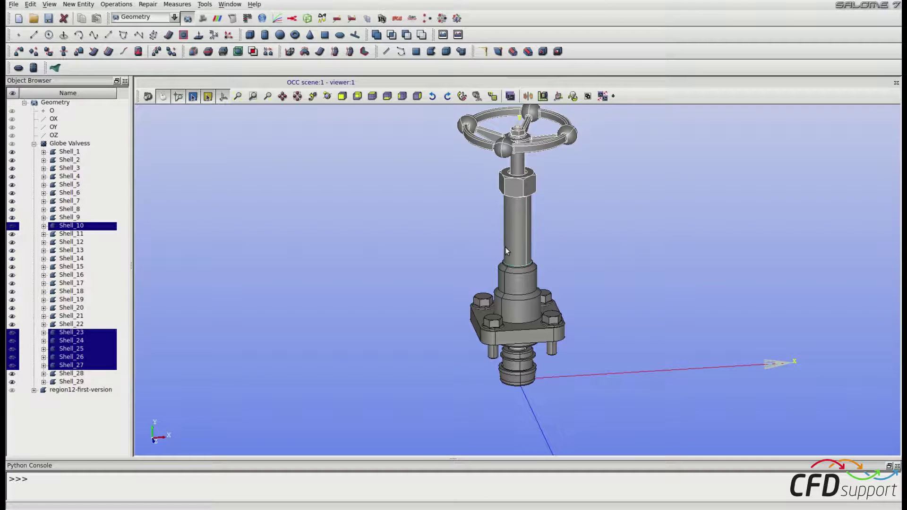
left_click(482, 313, "shift")
left_click(481, 303, "shift")
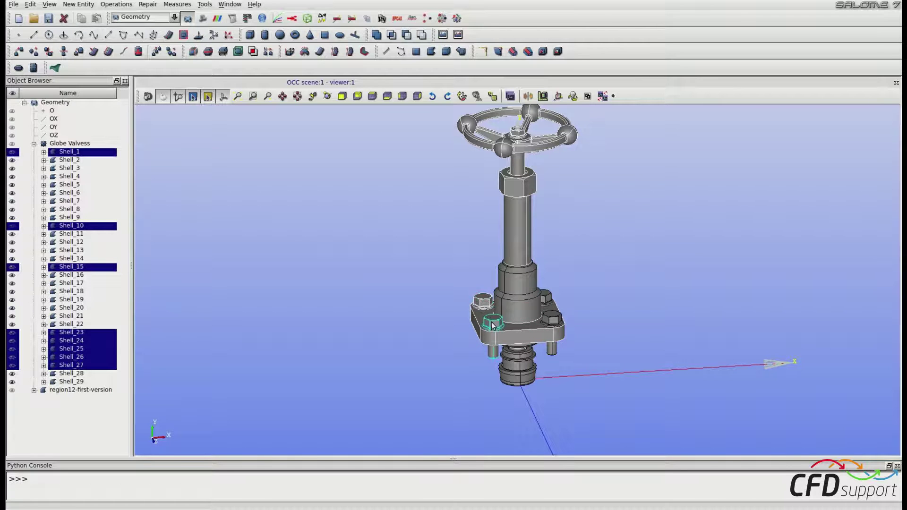
left_click(492, 324, "shift")
left_click(551, 319, "shift")
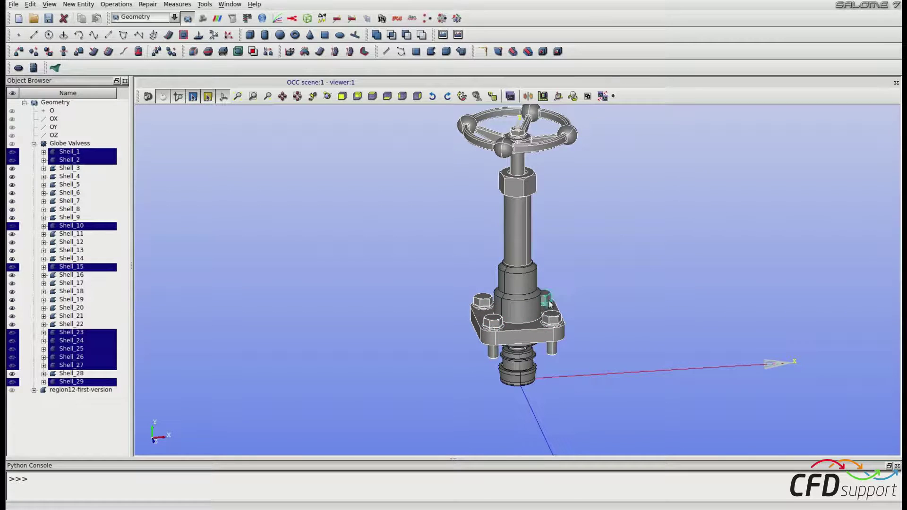
left_click(548, 302, "shift")
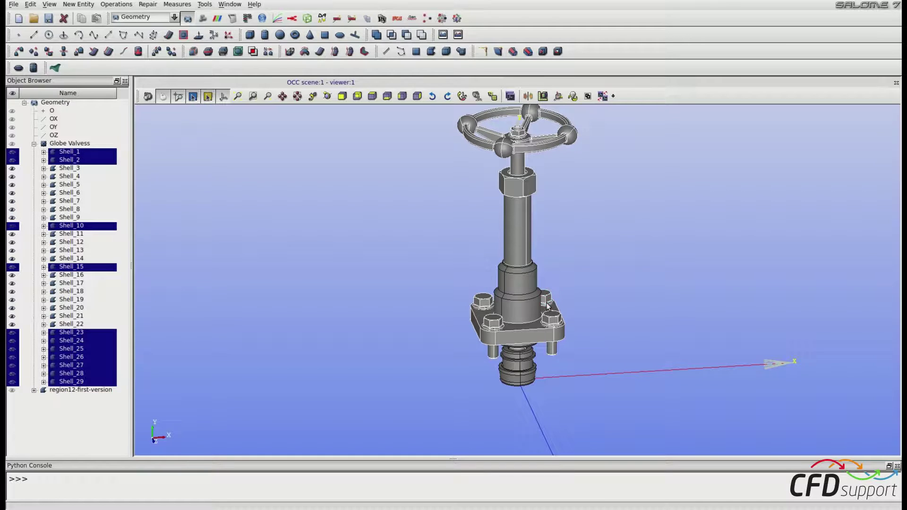
Hide the selected parts and view the remaining plug parts from the -OZ front
right_click(400, 288)
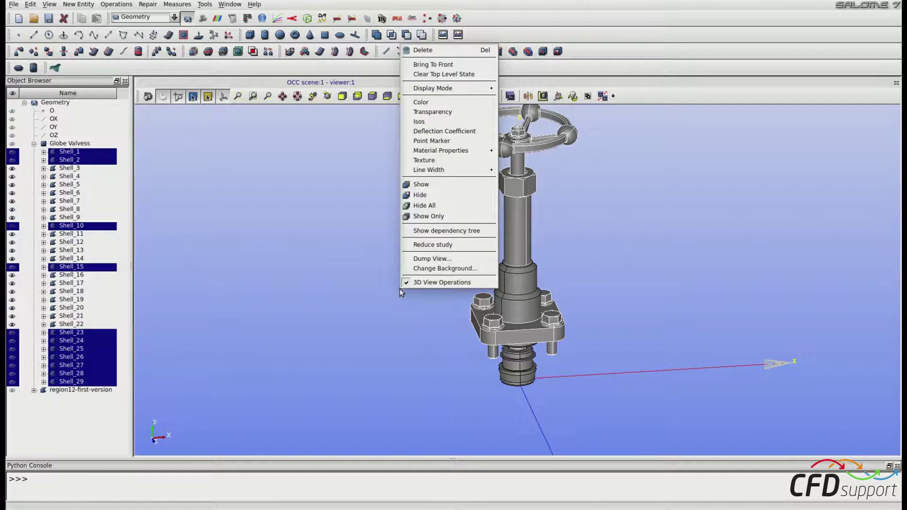
left_click(415, 195)
left_click(372, 96)
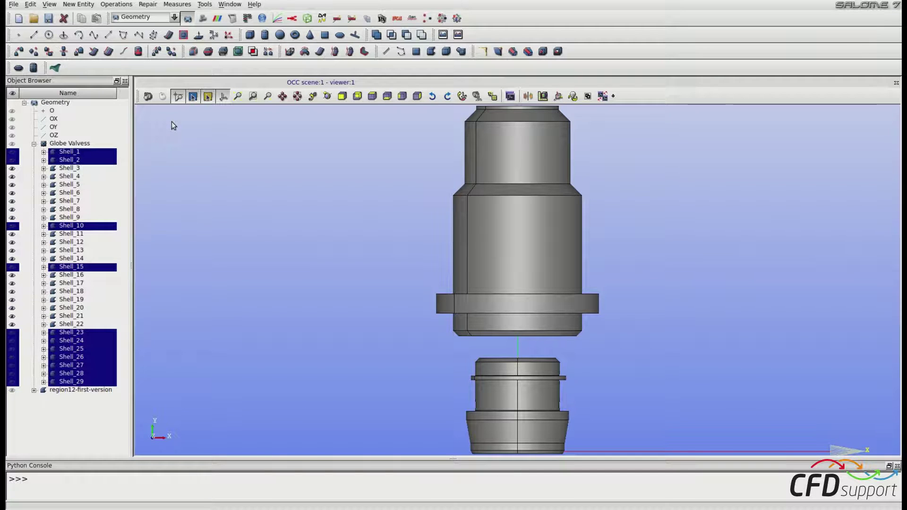
scroll(251, 142, "down", 2)
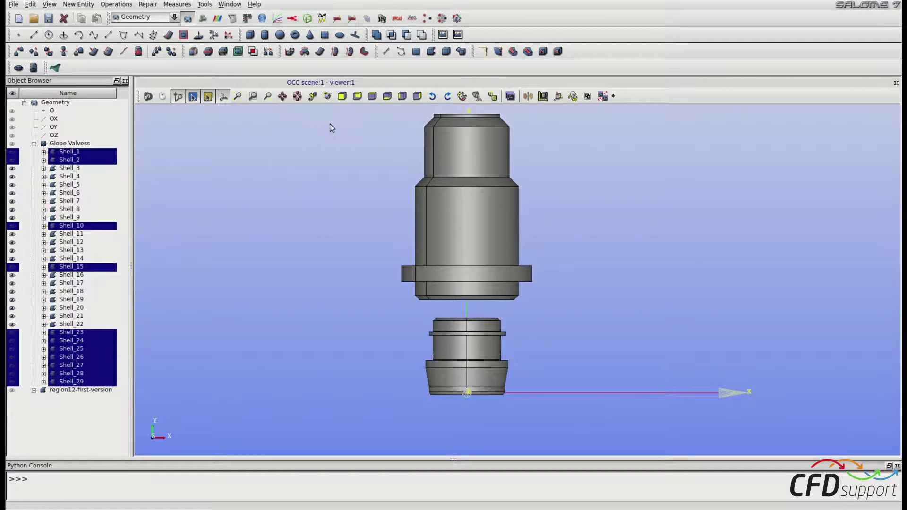
Build Compound_1 from the 18 remaining visible plug shells
left_click_drag(330, 124, 608, 412)
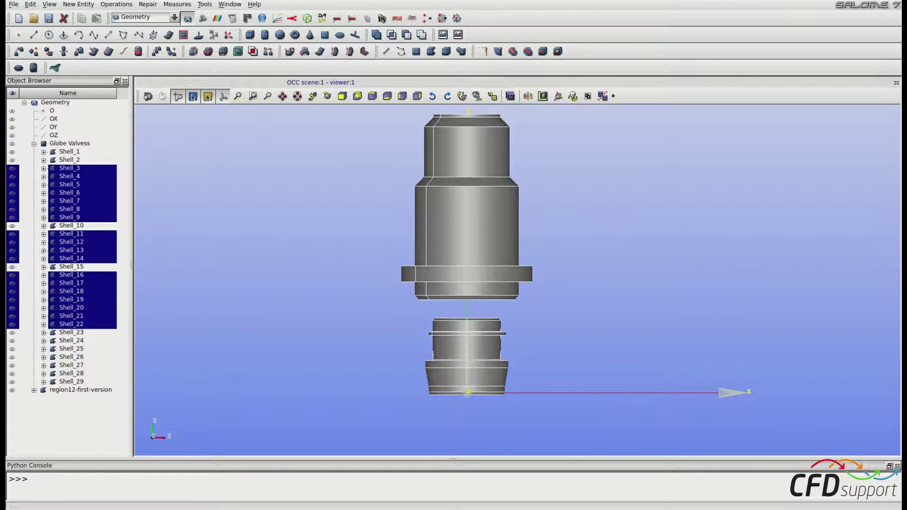
left_click(80, 5)
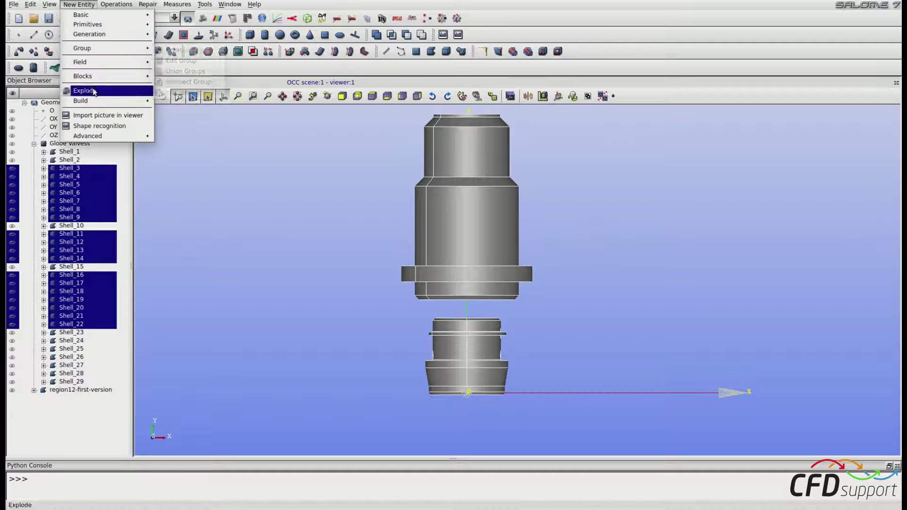
mouse_move(97, 102)
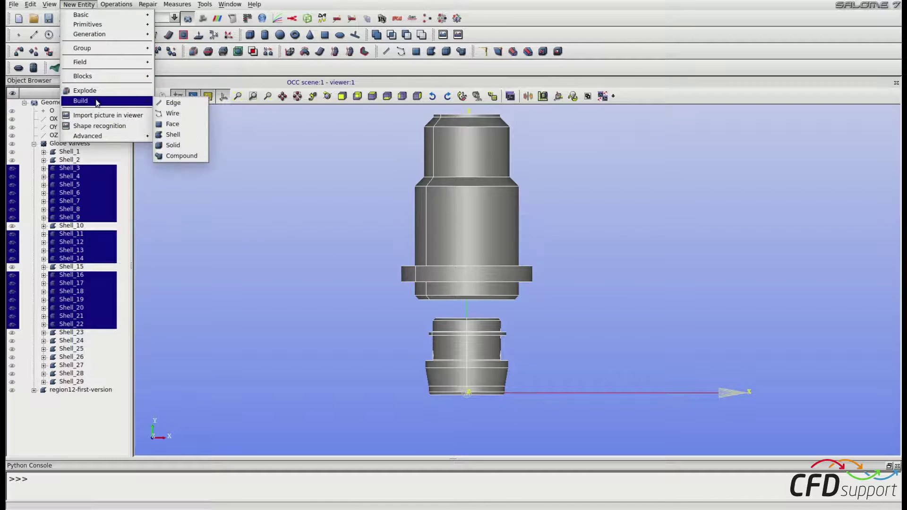
left_click(180, 156)
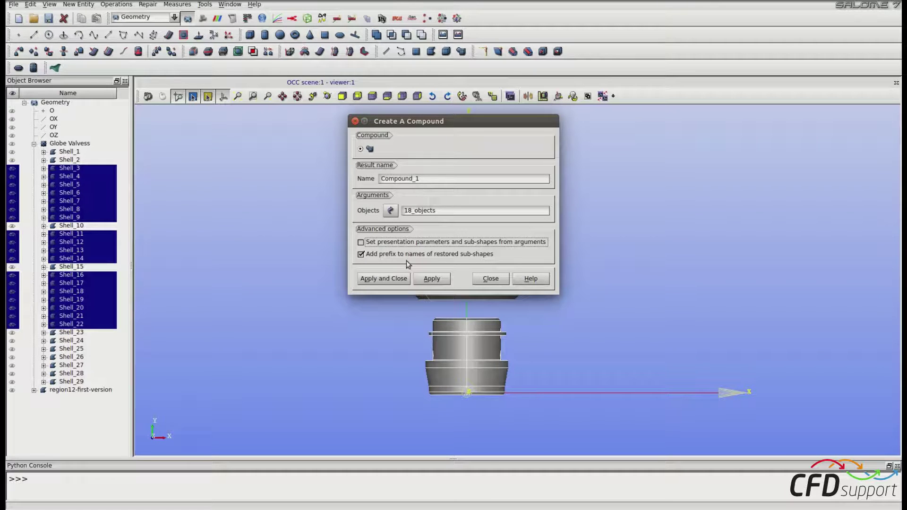
left_click(374, 282)
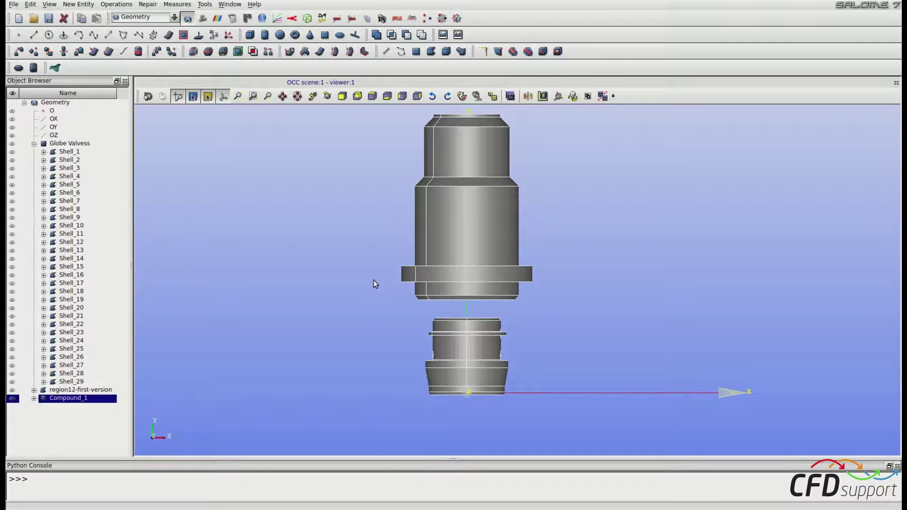
left_click(79, 4)
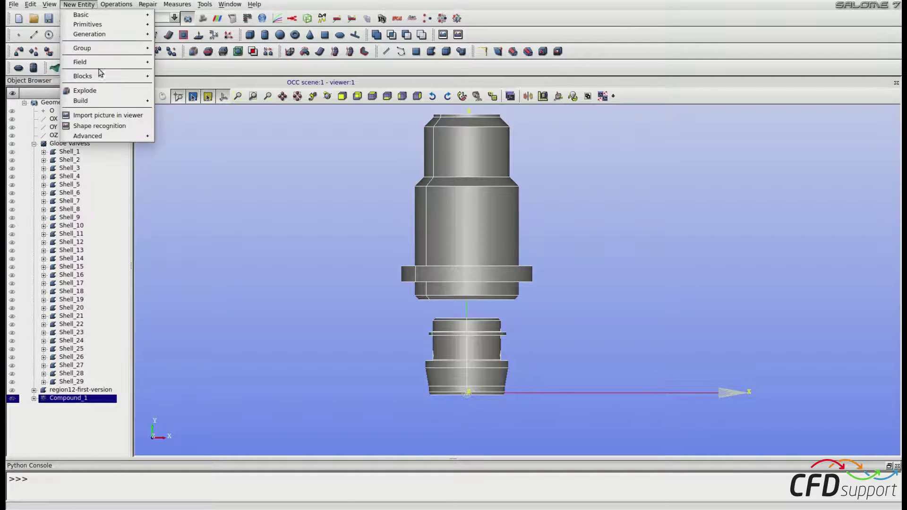
Explode Compound_1 into Face sub-shapes, confirming all 168 faces
left_click(98, 91)
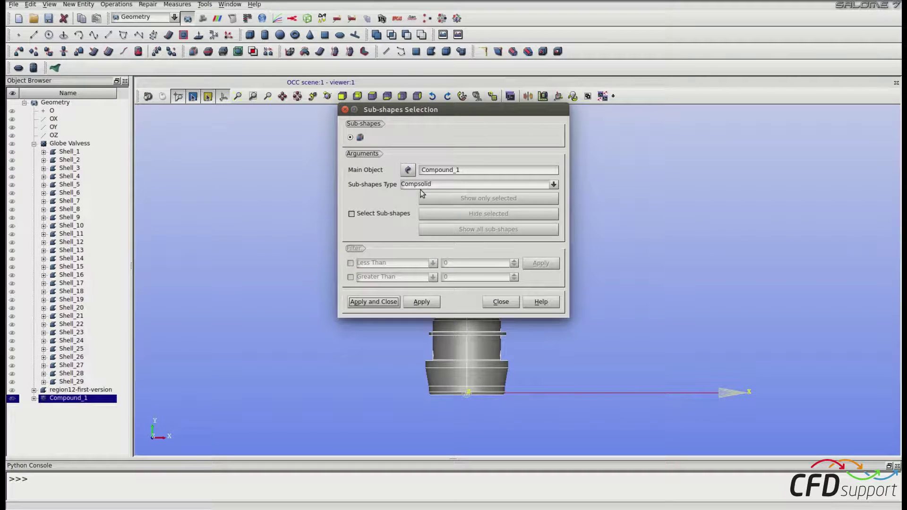
left_click(427, 185)
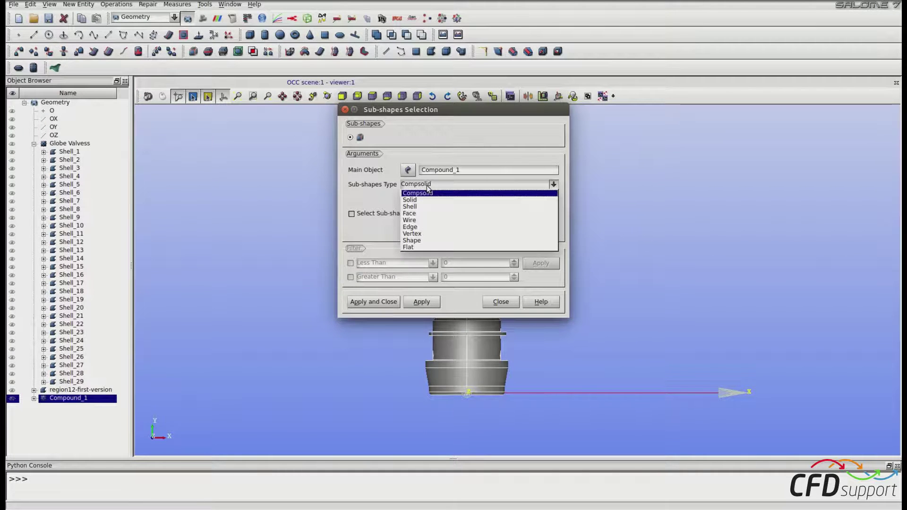
left_click(428, 214)
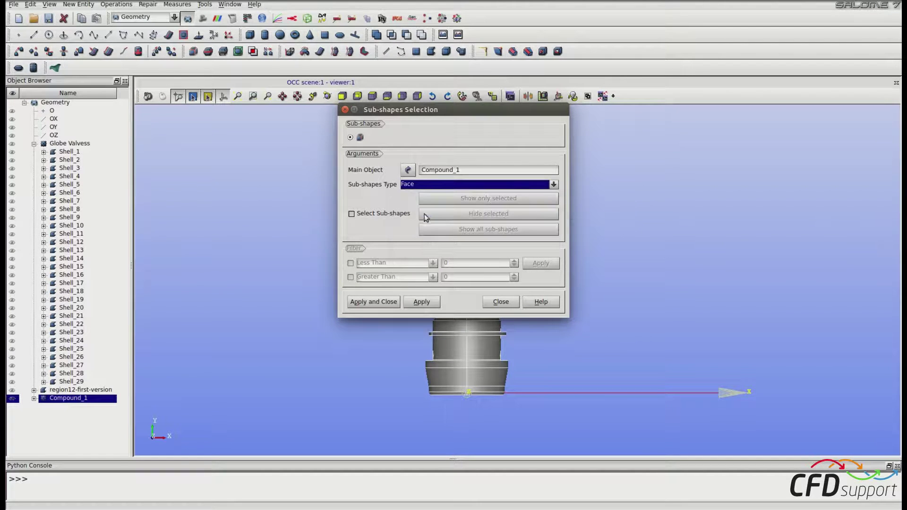
left_click(386, 305)
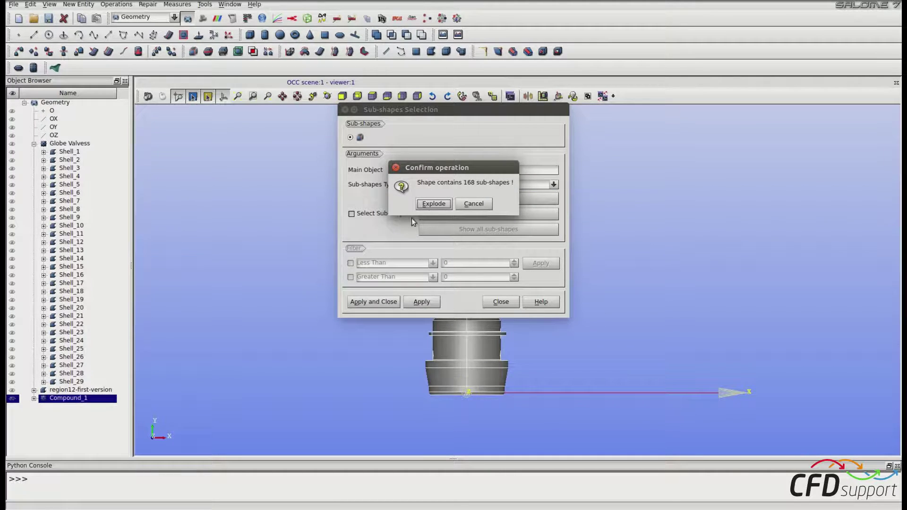
left_click(426, 205)
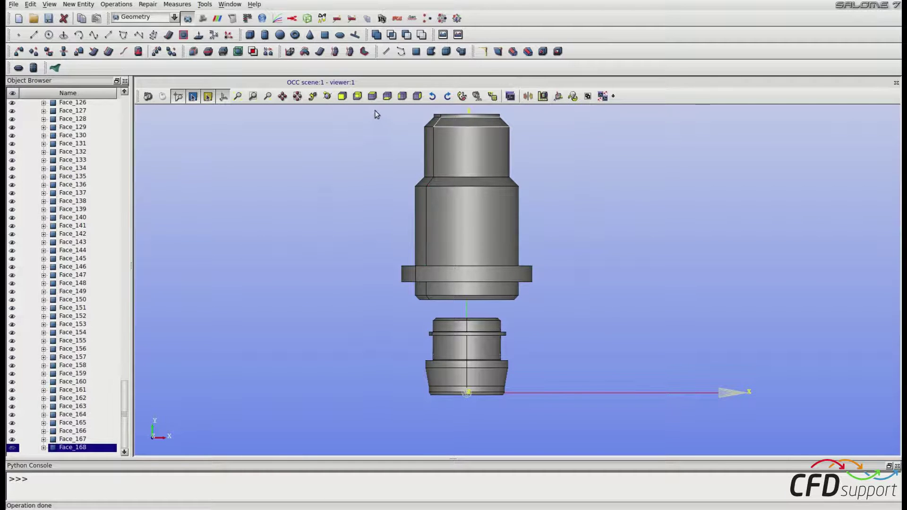
left_click(372, 96)
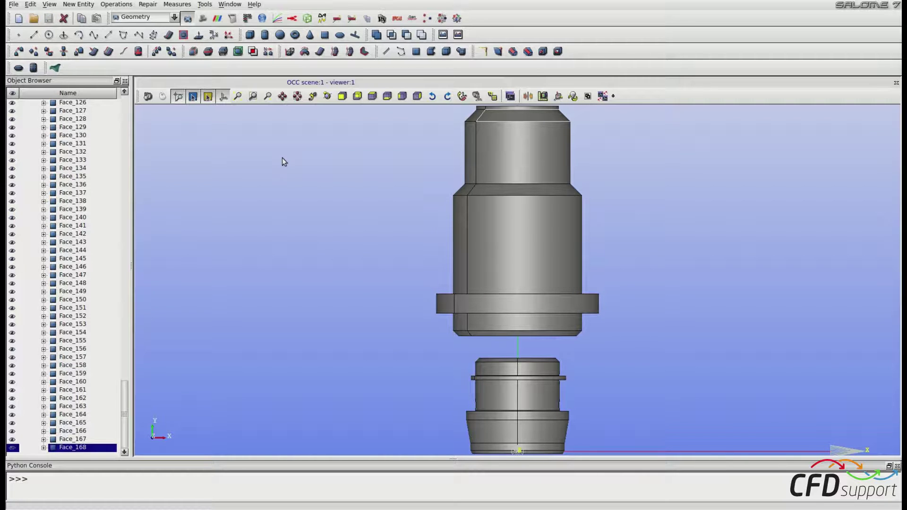
Box-select and hide most faces of the upper valve part, including Face_149
scroll(365, 166, "down", 1)
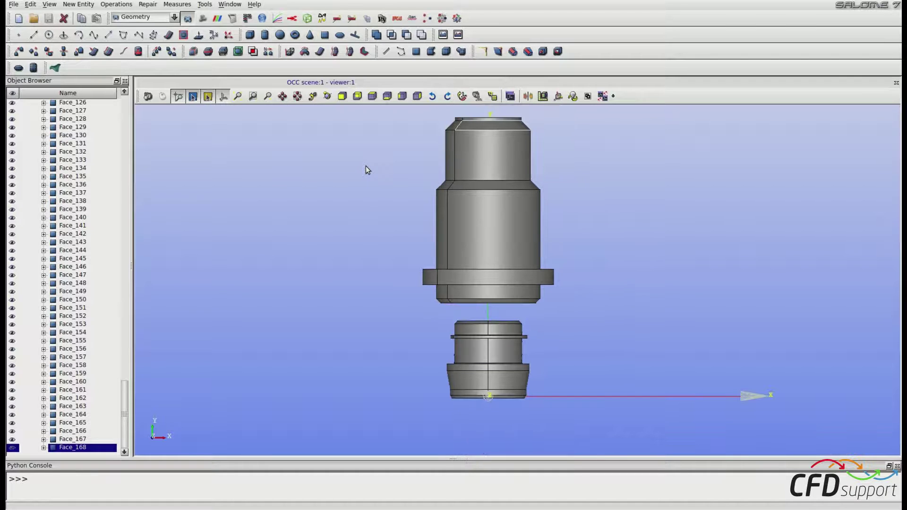
left_click_drag(379, 110, 617, 292)
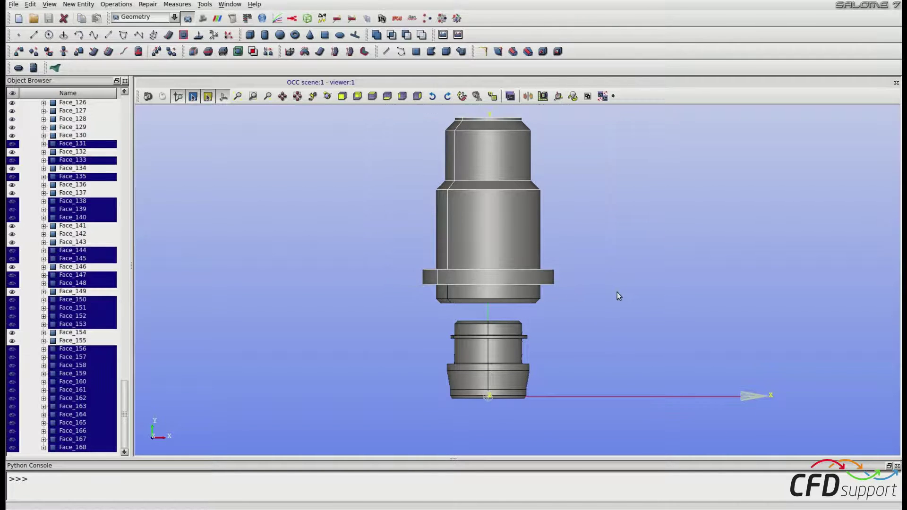
right_click(616, 290)
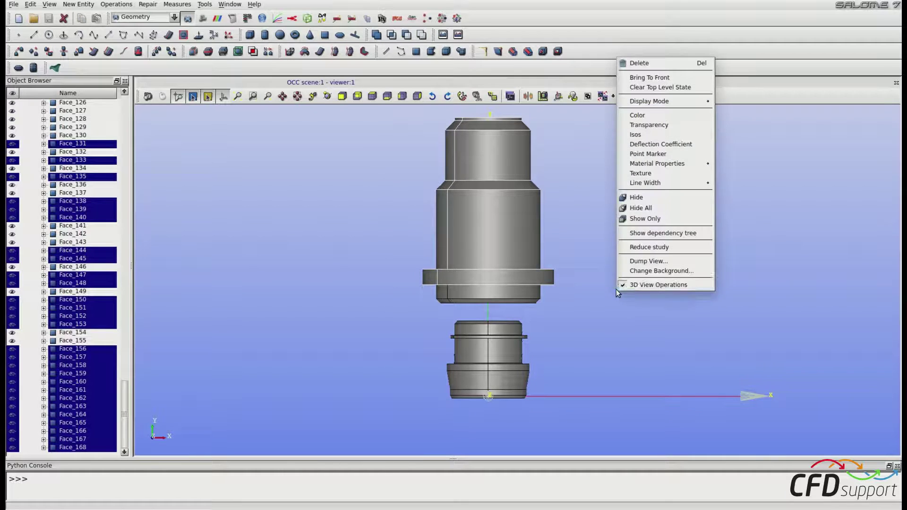
left_click(636, 197)
left_click_drag(351, 263, 584, 305)
right_click(586, 301)
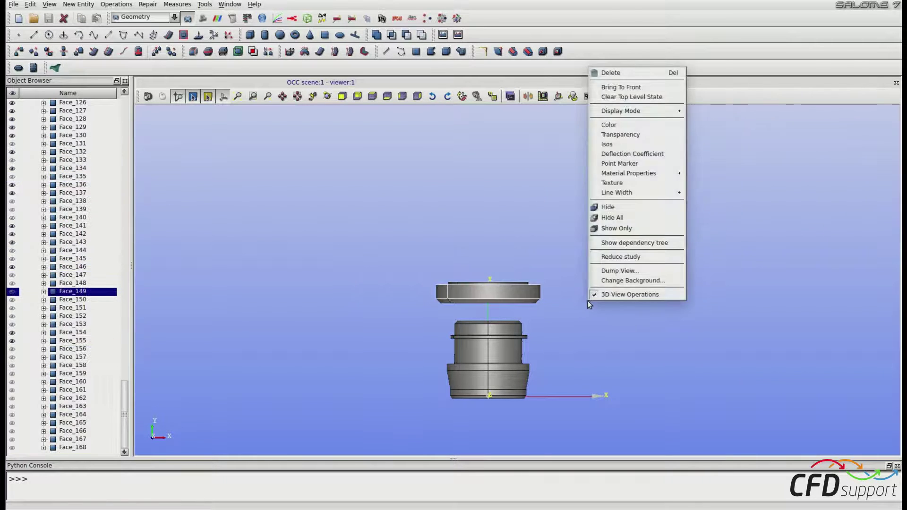
left_click(616, 216)
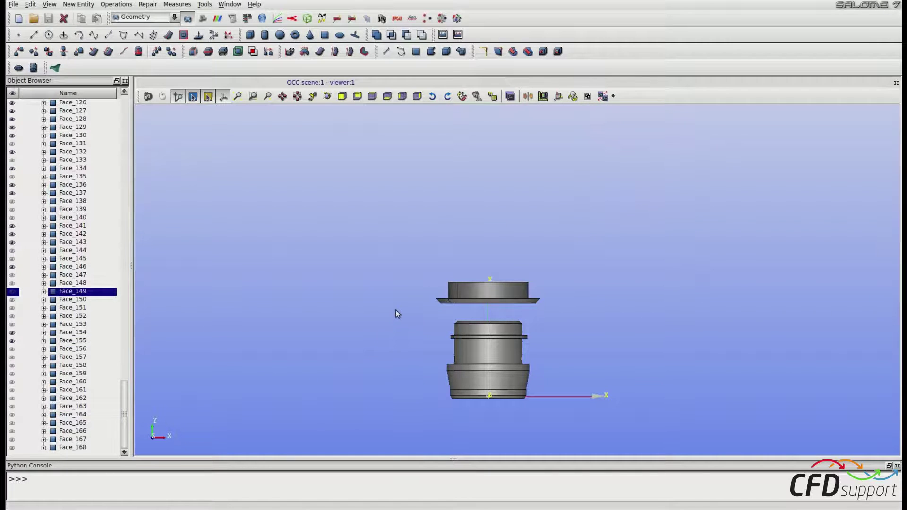
Box-select and hide several outer faces of the lower part
left_click_drag(396, 310, 584, 366)
right_click(634, 351)
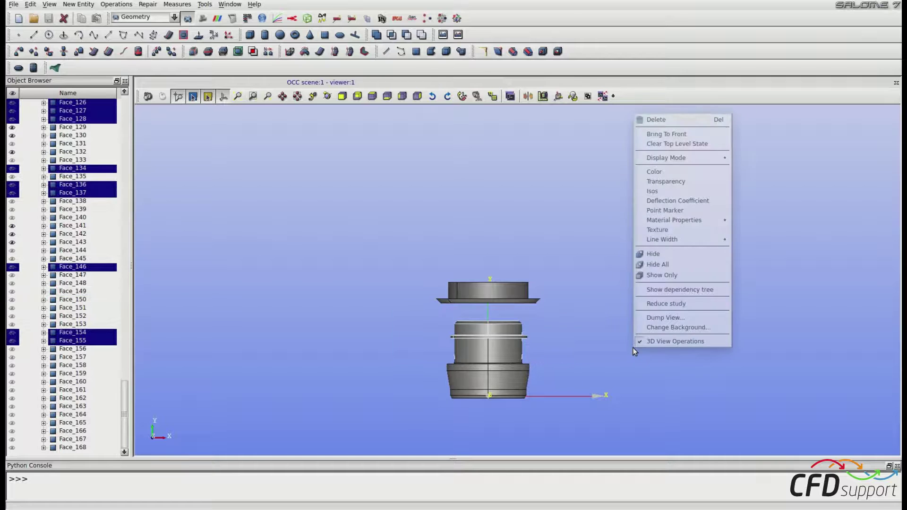
left_click(651, 253)
scroll(590, 294, "up", 5)
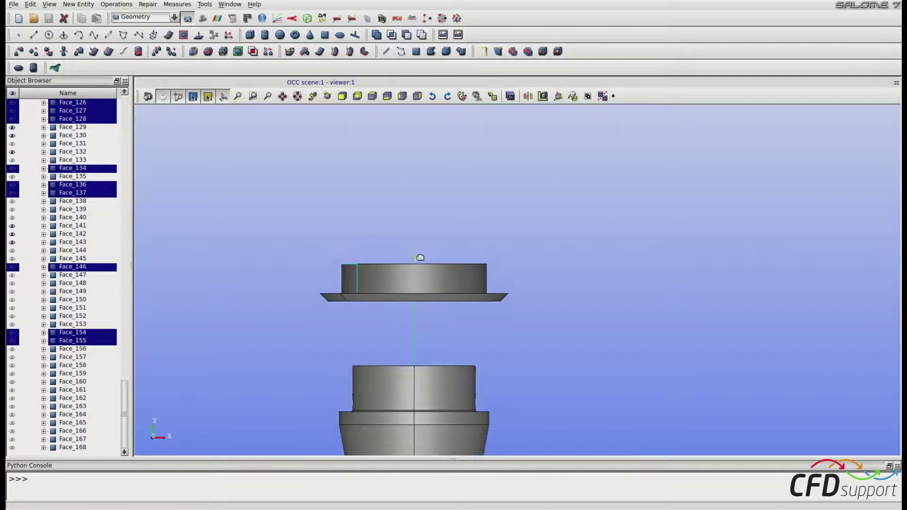
right_click_drag(379, 271, 480, 235, "ctrl")
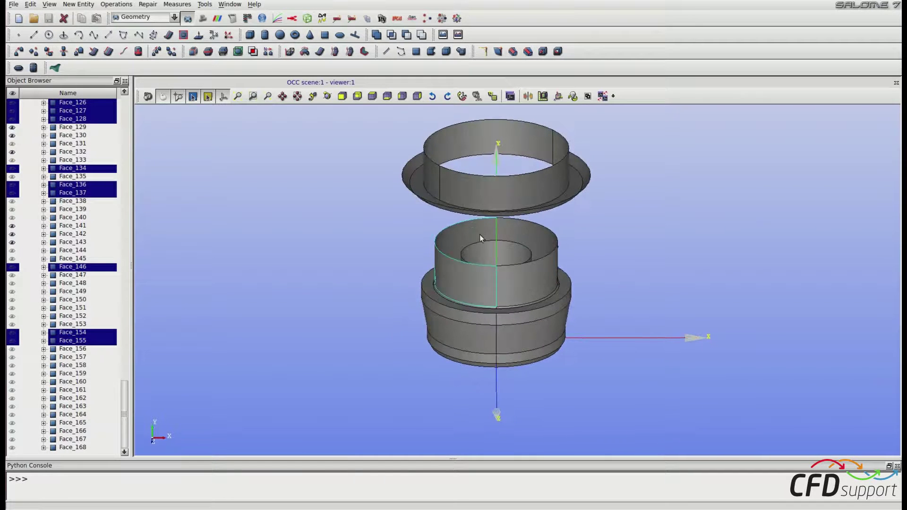
Hide the inner cylindrical face Face_129
left_click(477, 269)
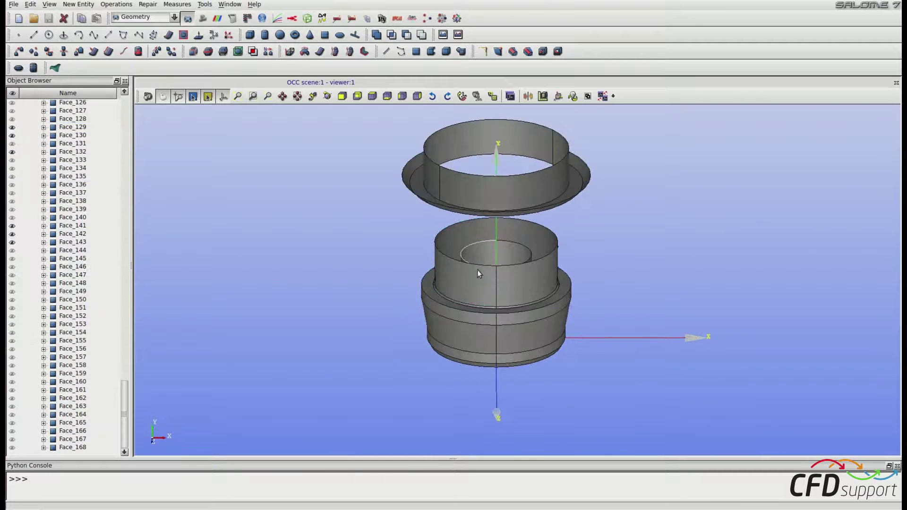
left_click(526, 257)
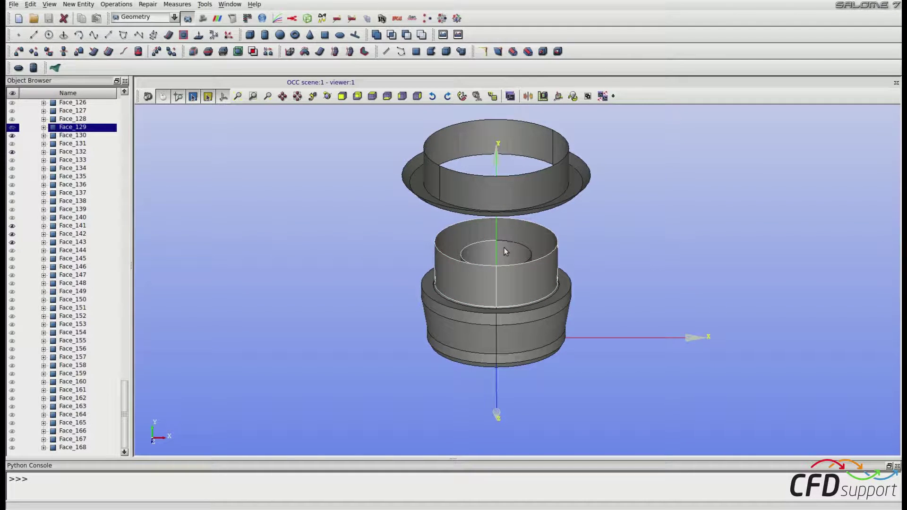
right_click(643, 229)
left_click(670, 369)
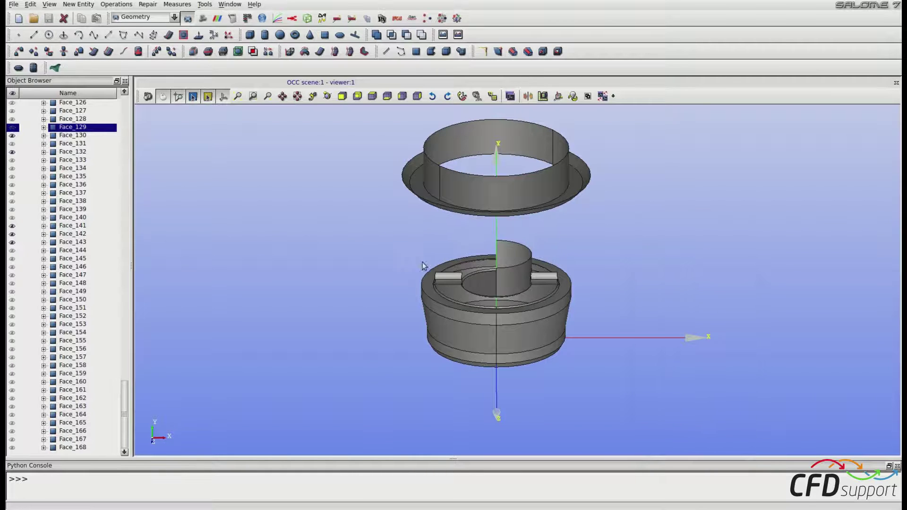
Hide the central cylinder Face_143 together with the rods inside the lower part
left_click(447, 279)
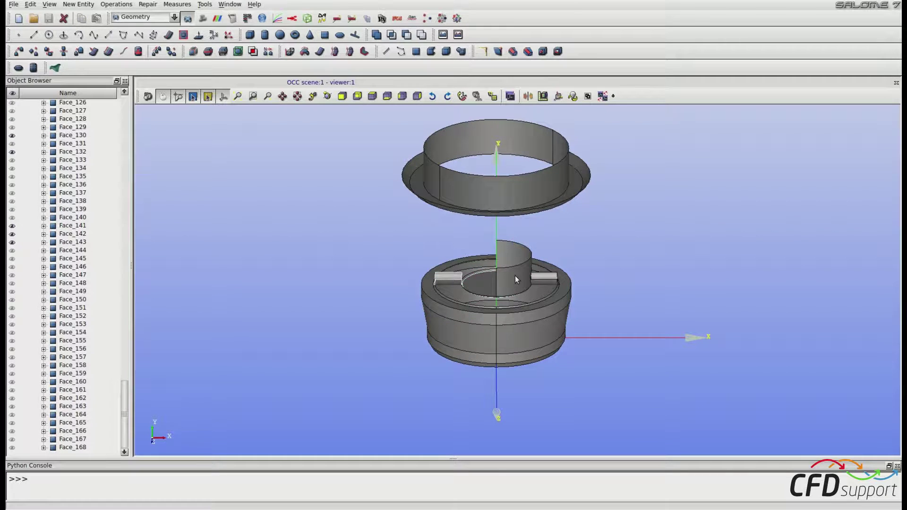
left_click(543, 278)
right_click(607, 264)
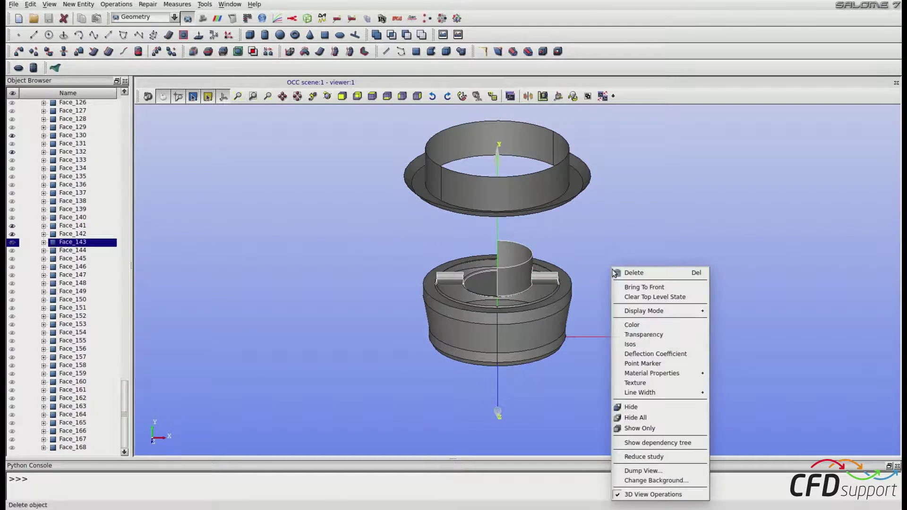
left_click(644, 407)
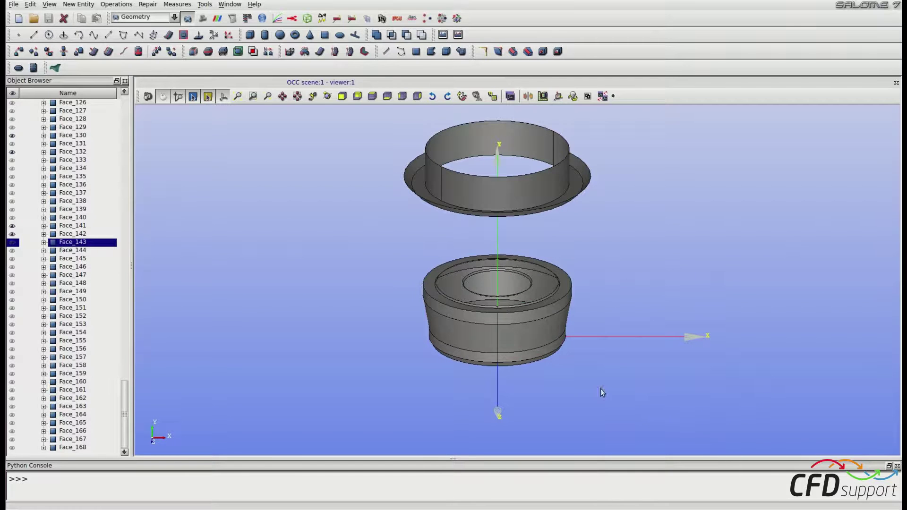
left_click(477, 293)
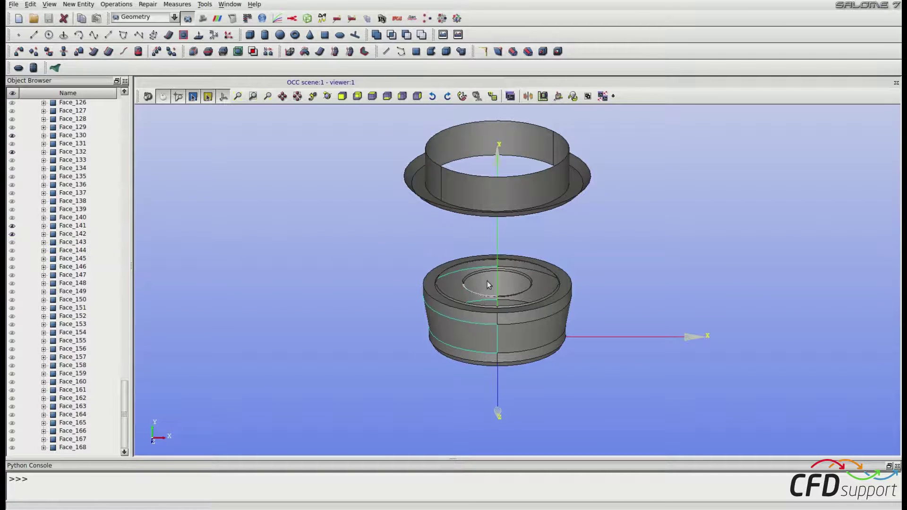
scroll(487, 282, "up", 5)
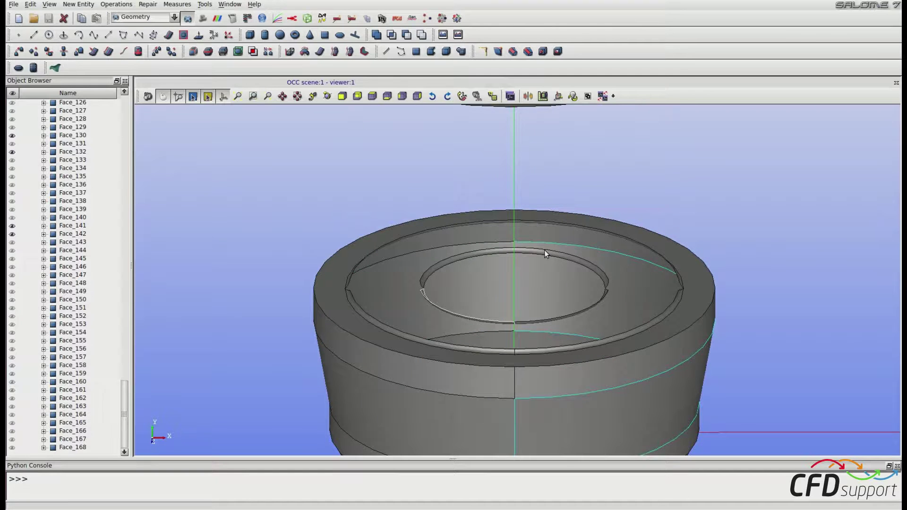
Hide two inner arc faces of the cup
middle_click_drag(531, 277, 536, 288)
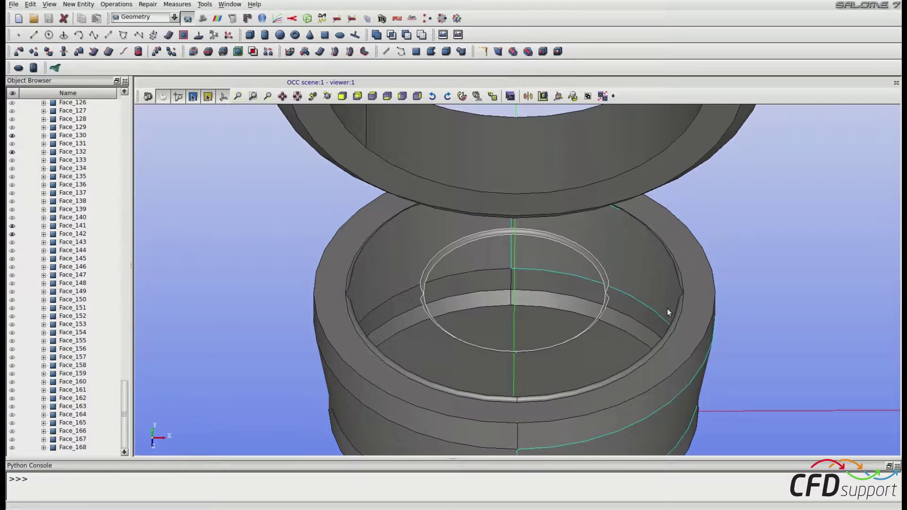
left_click(667, 333)
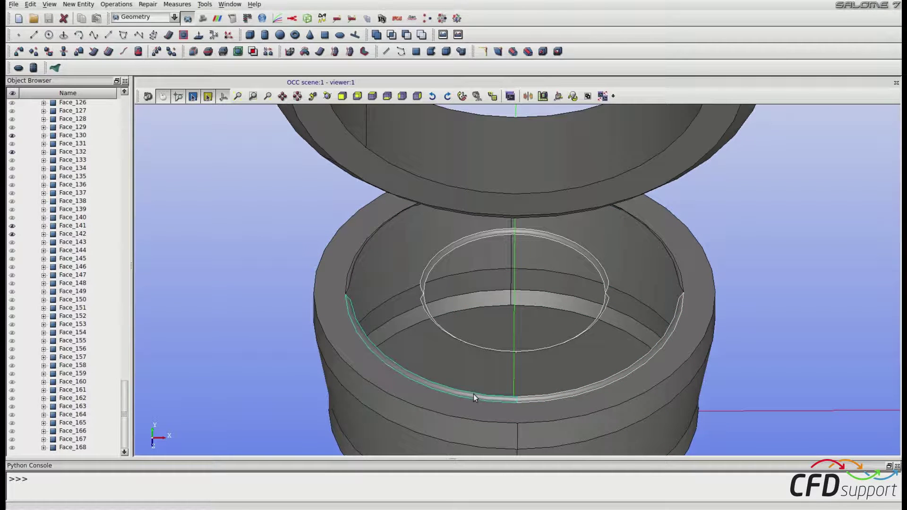
right_click_drag(289, 309, 352, 307, "ctrl")
left_click(362, 309, "shift")
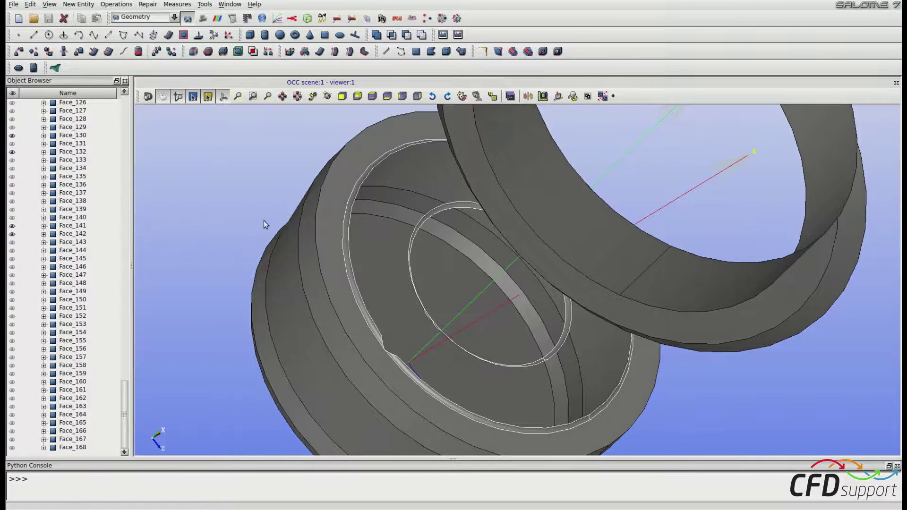
right_click(217, 218)
left_click(239, 362)
Hide the ring's inner face and the curved wall face Face_130
right_click_drag(733, 280, 662, 224, "ctrl")
left_click(661, 224)
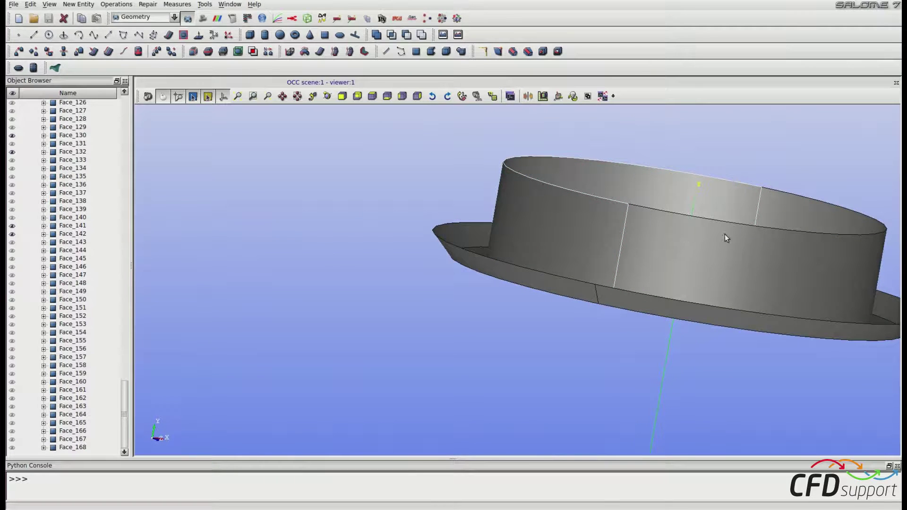
right_click(704, 263)
left_click(737, 192)
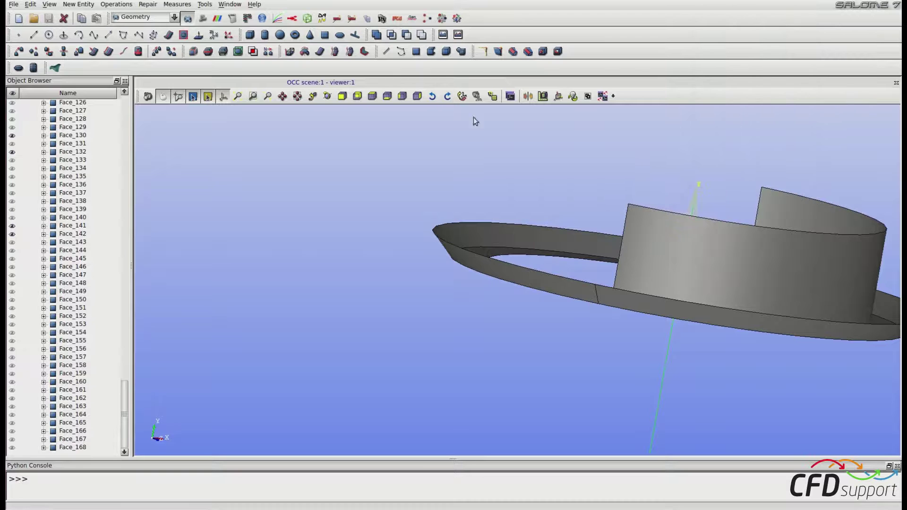
left_click(667, 237)
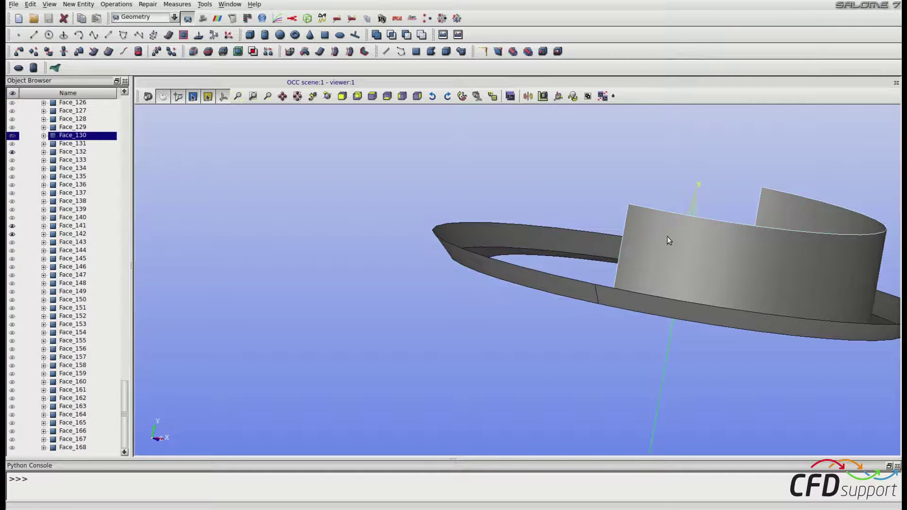
right_click(667, 238)
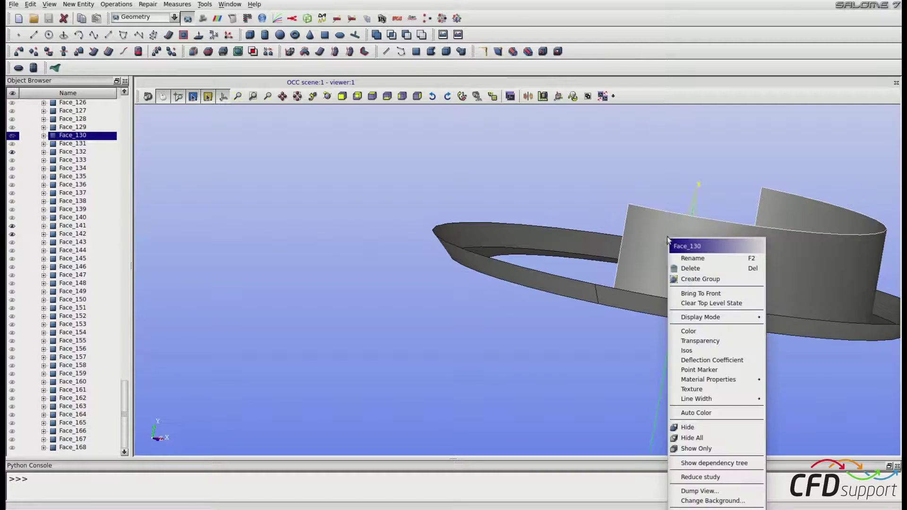
left_click(706, 428)
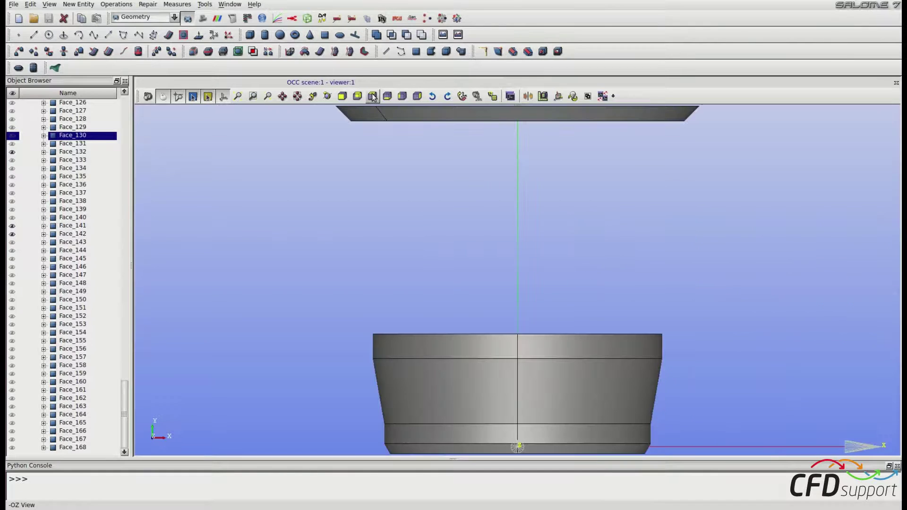
left_click(372, 96)
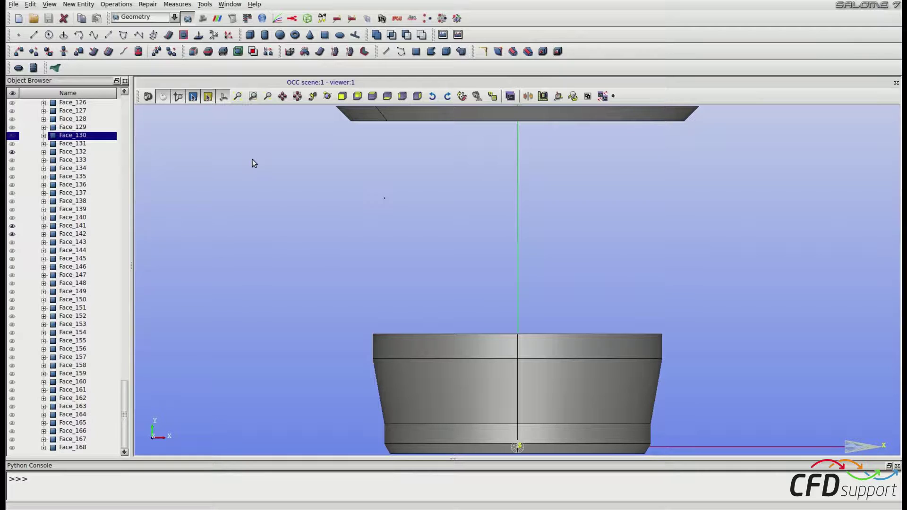
key("Down")
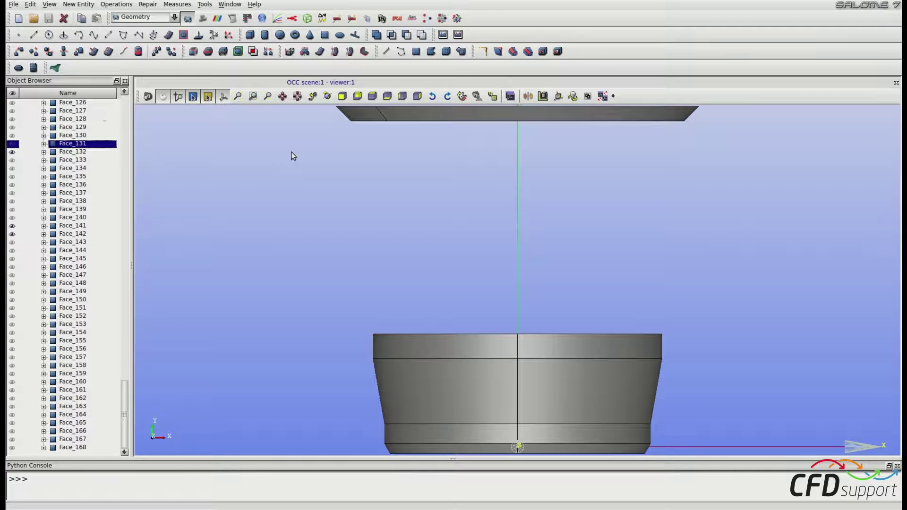
right_click_drag(452, 212, 451, 245, "ctrl")
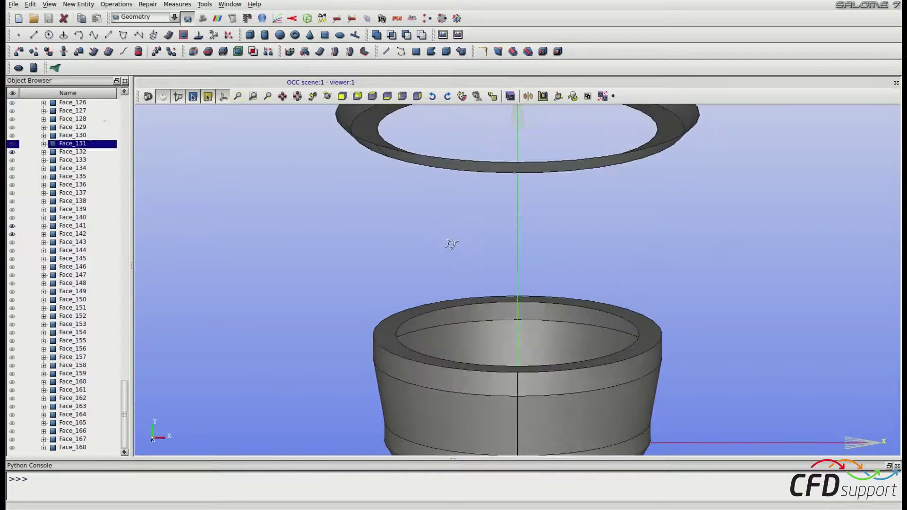
left_click(78, 5)
Create Vertex_1 at a point picked on the cup's top edge
mouse_move(92, 17)
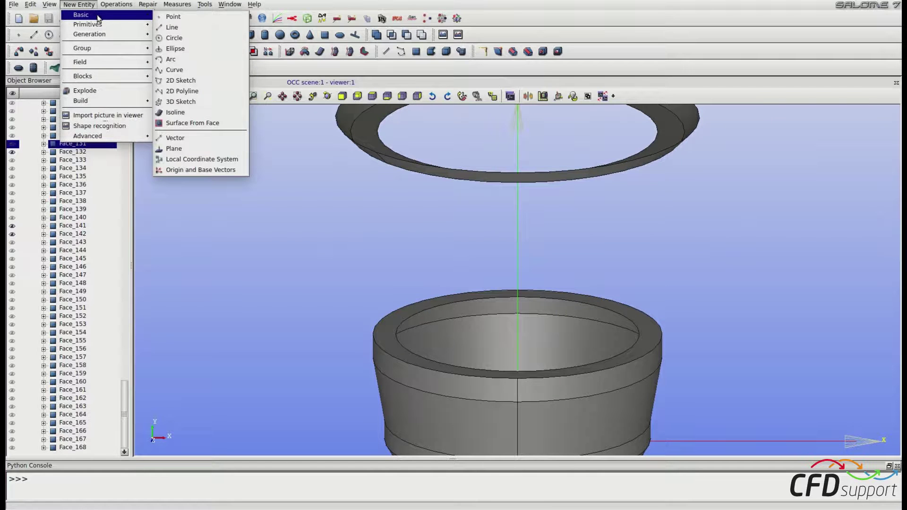
left_click(173, 17)
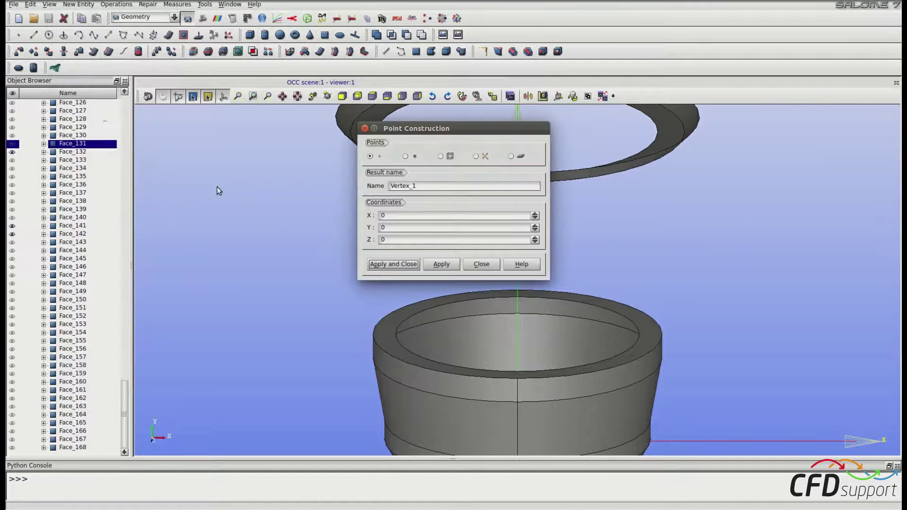
left_click(515, 370)
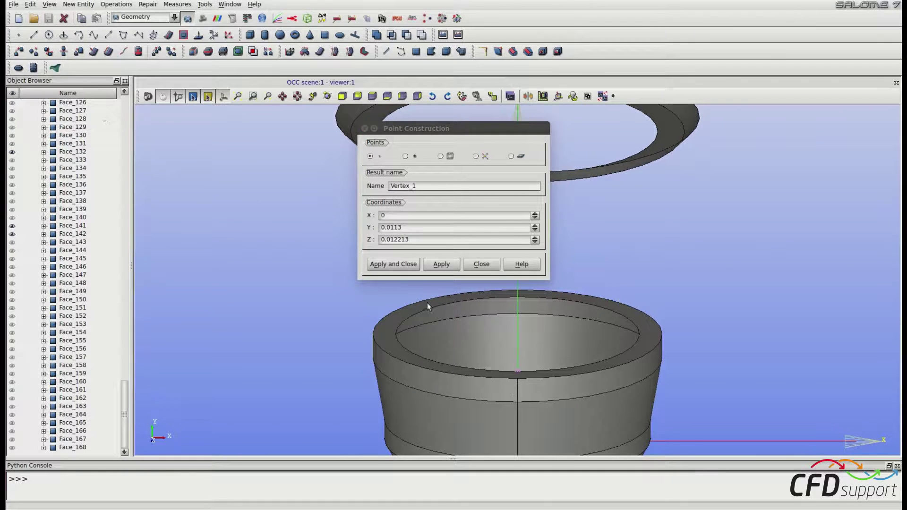
left_click(439, 265)
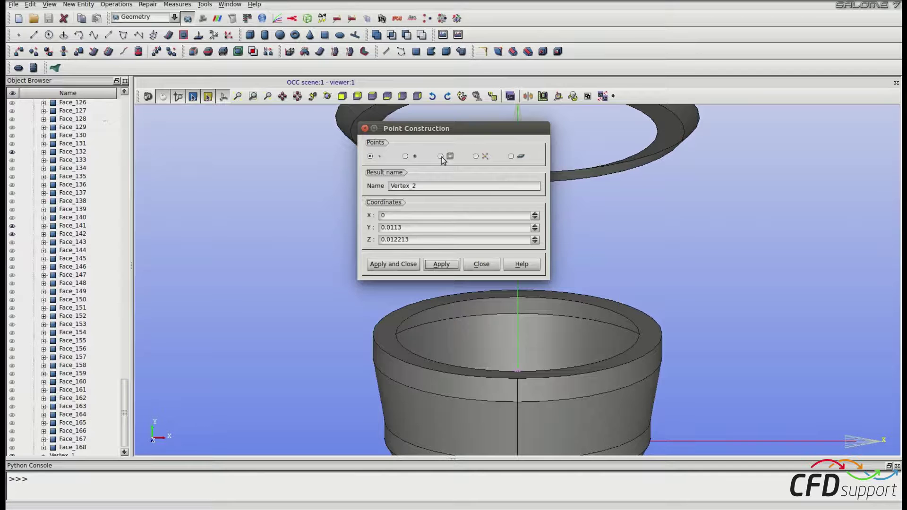
Create Vertex_2 on the ring's inner edge using reference coordinates X=0, Y=0, Z=1
left_click(440, 156)
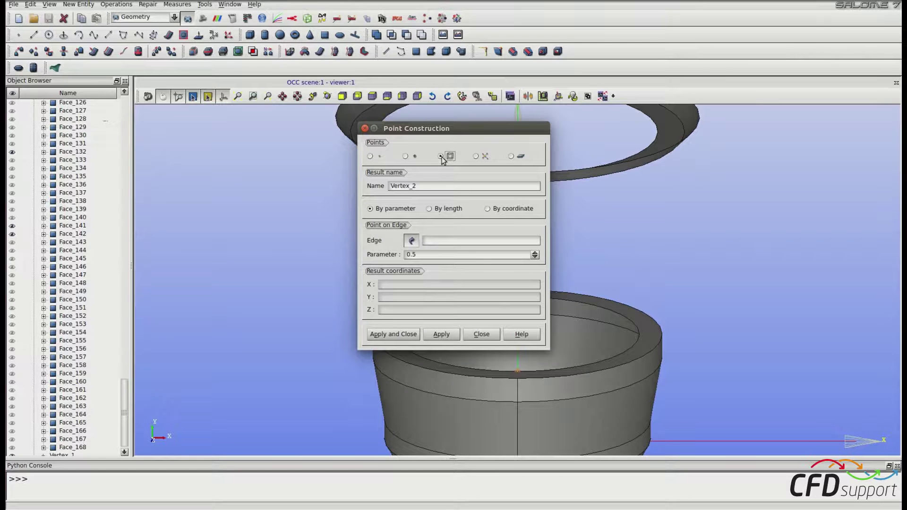
left_click_drag(517, 133, 342, 173)
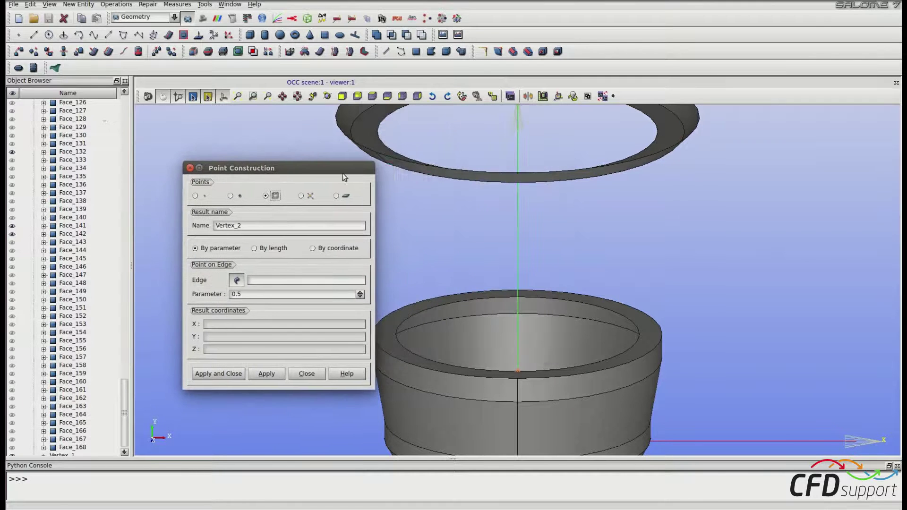
right_click_drag(528, 193, 529, 234, "ctrl")
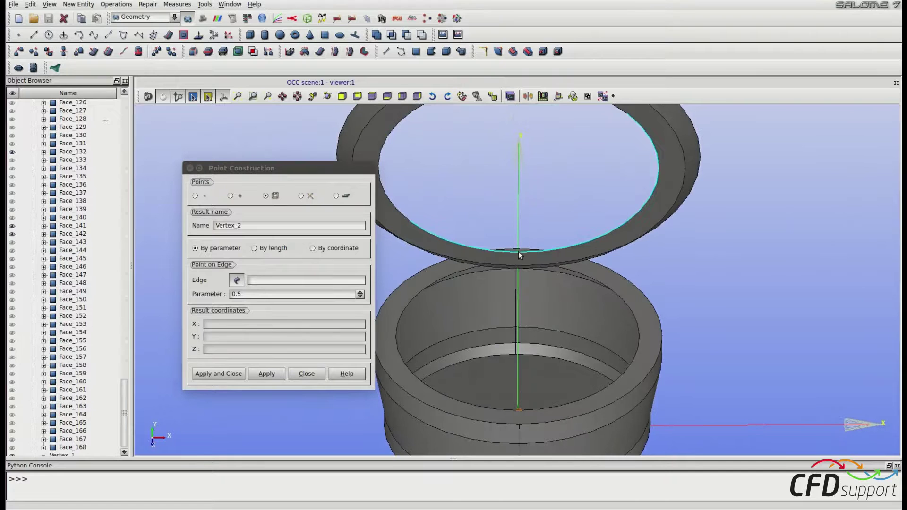
left_click(518, 255)
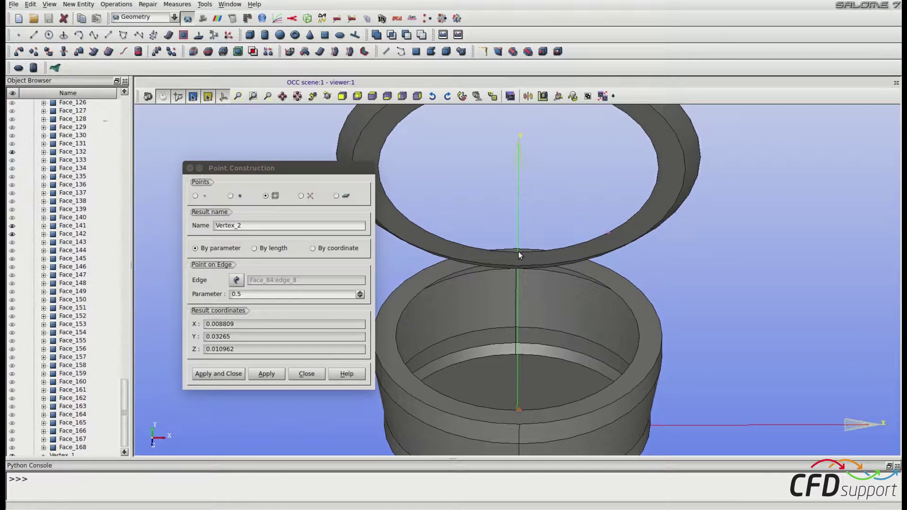
left_click(341, 251)
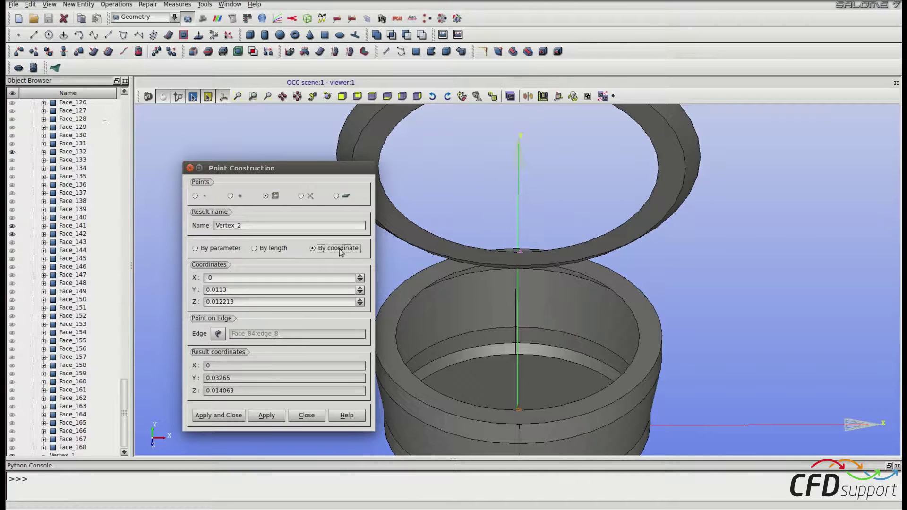
left_click_drag(233, 279, 205, 278)
type("0")
left_click_drag(239, 290, 169, 291)
type("0")
left_click_drag(238, 300, 170, 302)
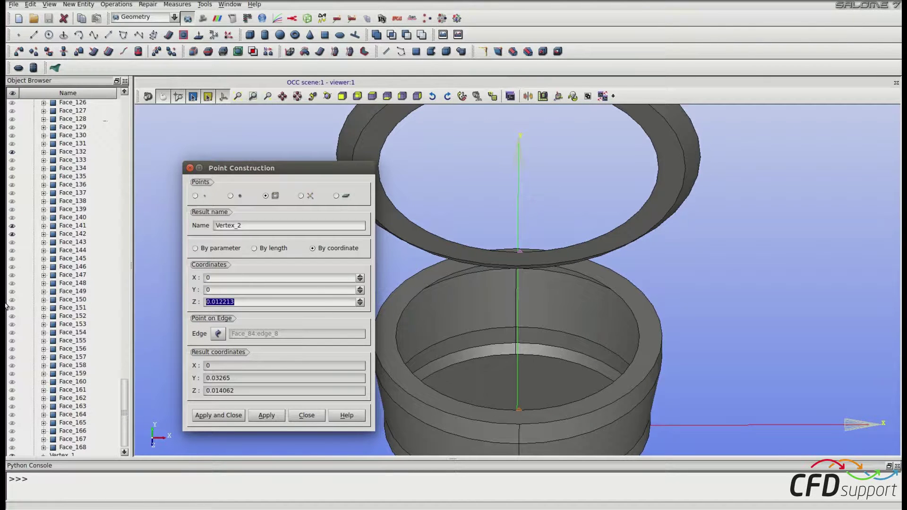
type("1")
left_click(224, 415)
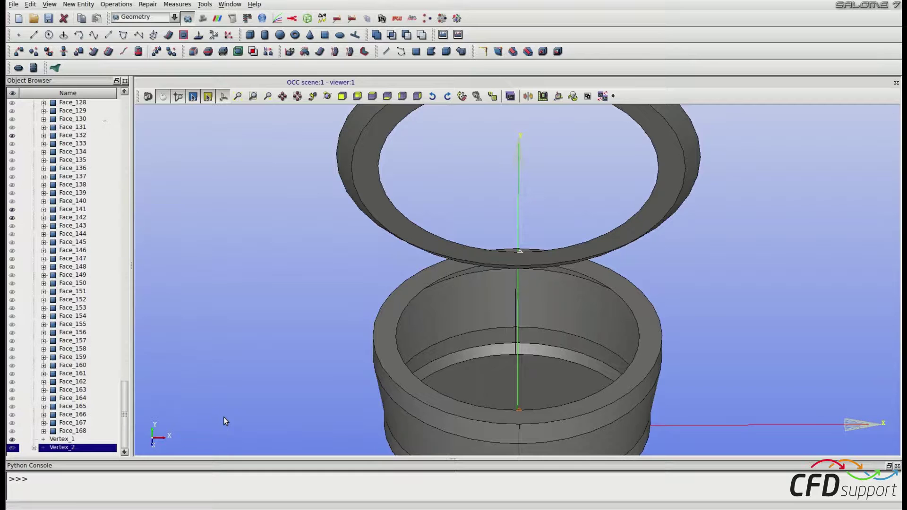
Create Line_1 from Vertex_2 to Vertex_1, then switch to the front view
left_click(70, 6)
mouse_move(83, 18)
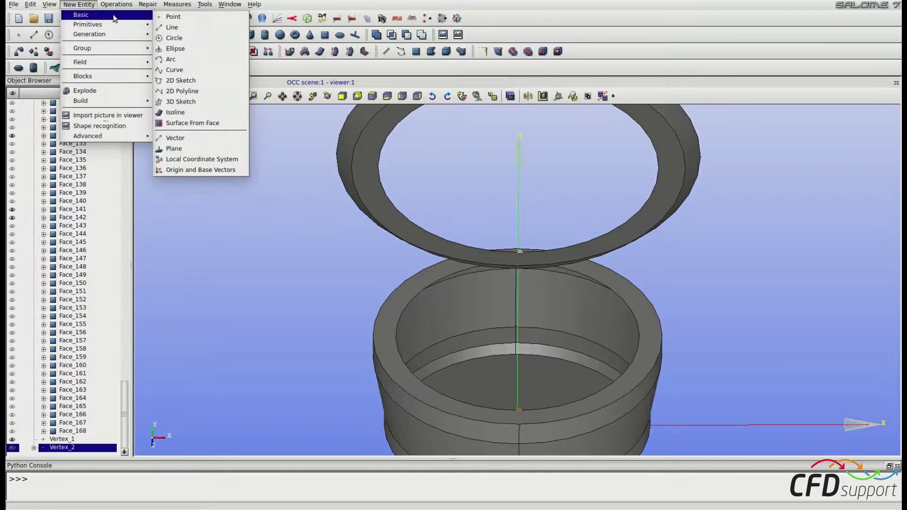
left_click(172, 27)
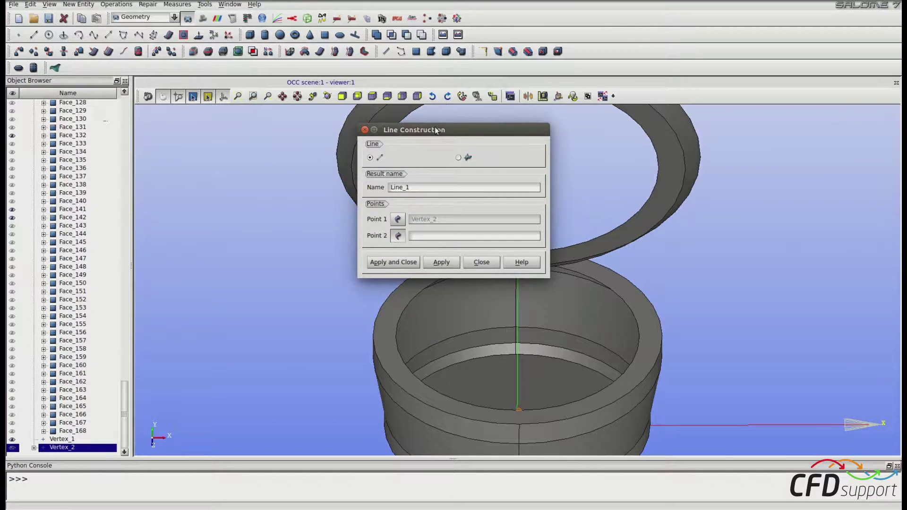
left_click_drag(435, 131, 227, 198)
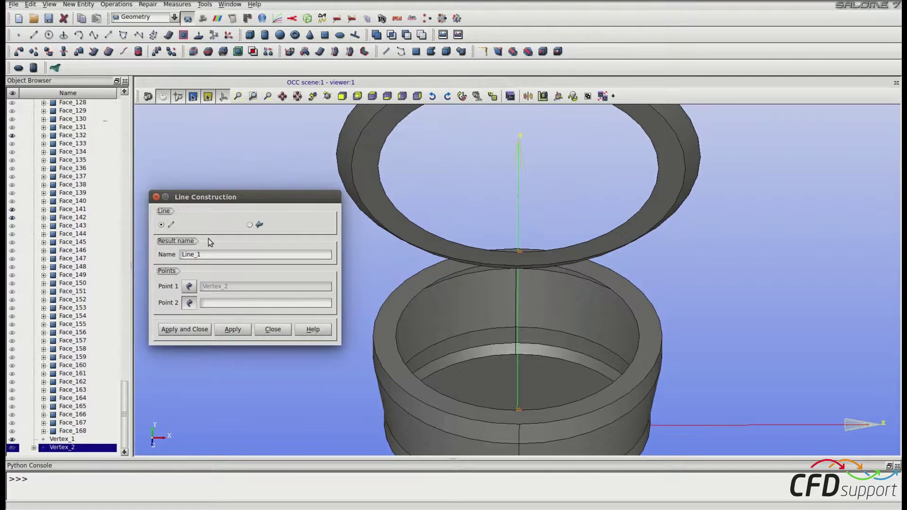
left_click(520, 253)
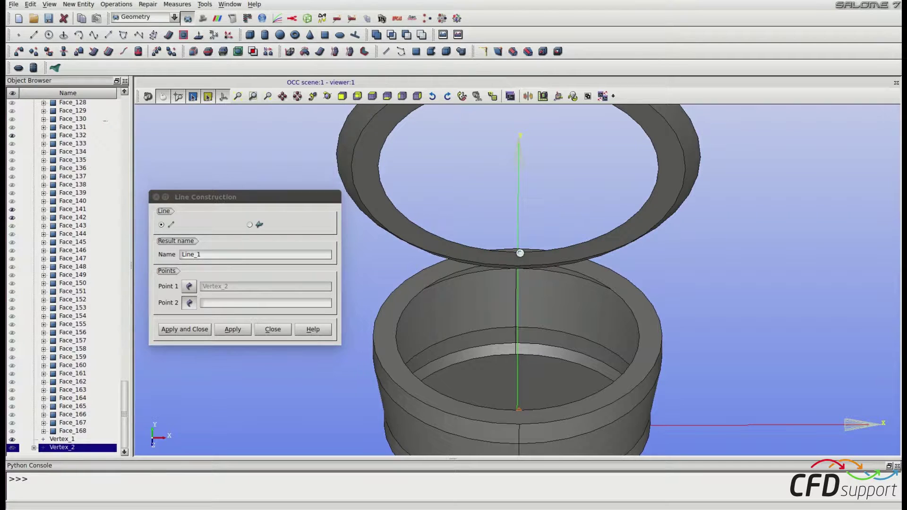
left_click(516, 409)
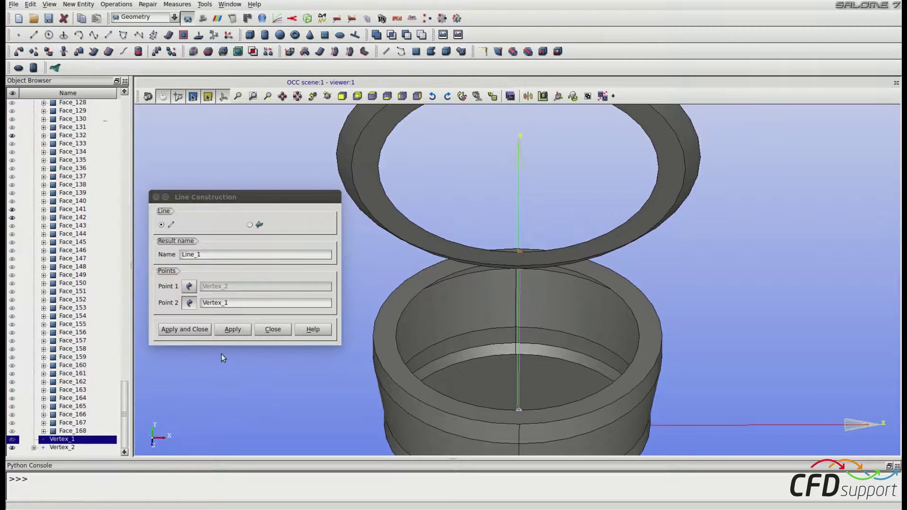
left_click(231, 335)
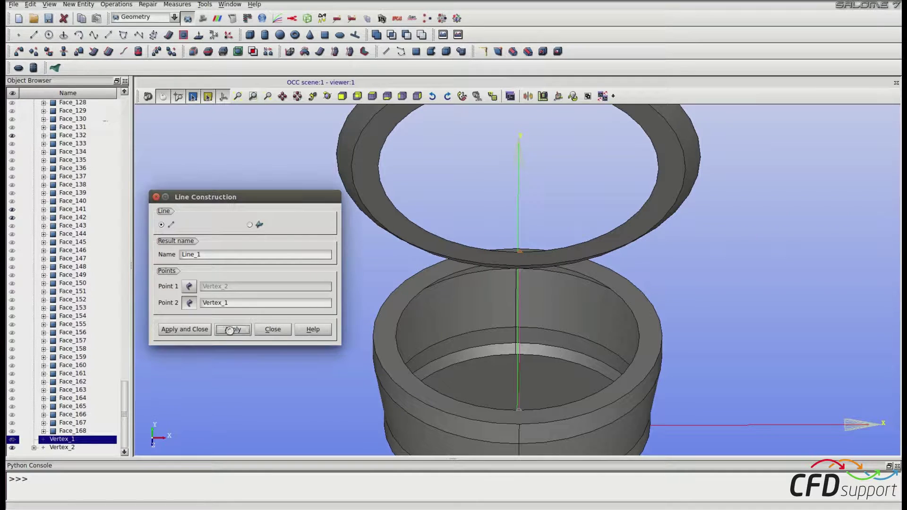
left_click(271, 329)
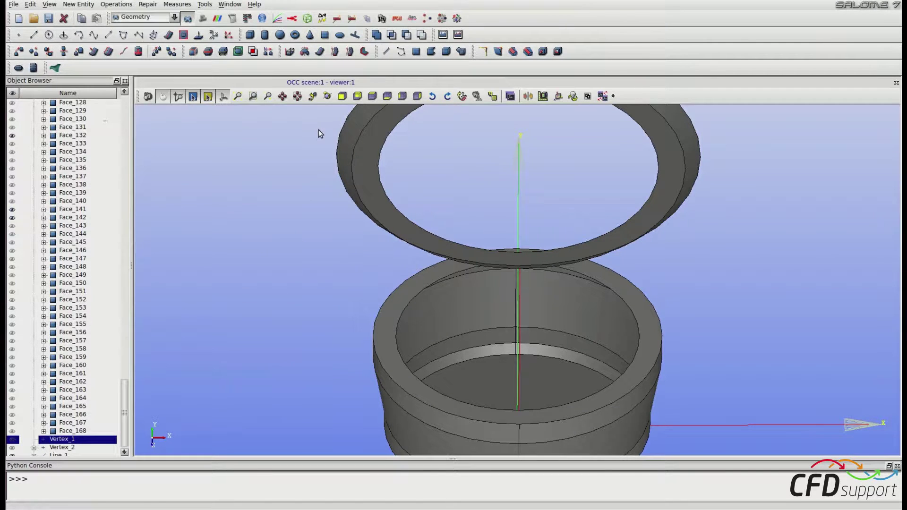
left_click(371, 96)
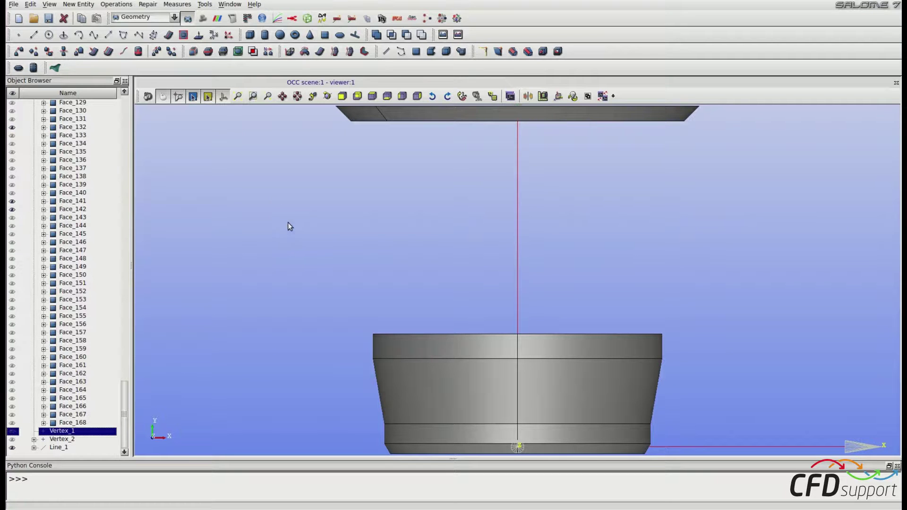
Revolve Line_1 about the OY axis with the angle changed from 45 to 360
left_click(79, 4)
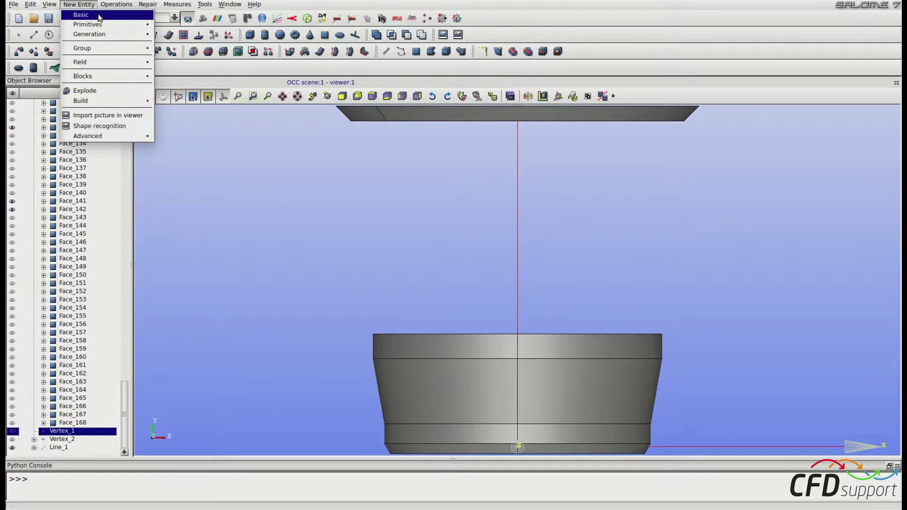
mouse_move(113, 34)
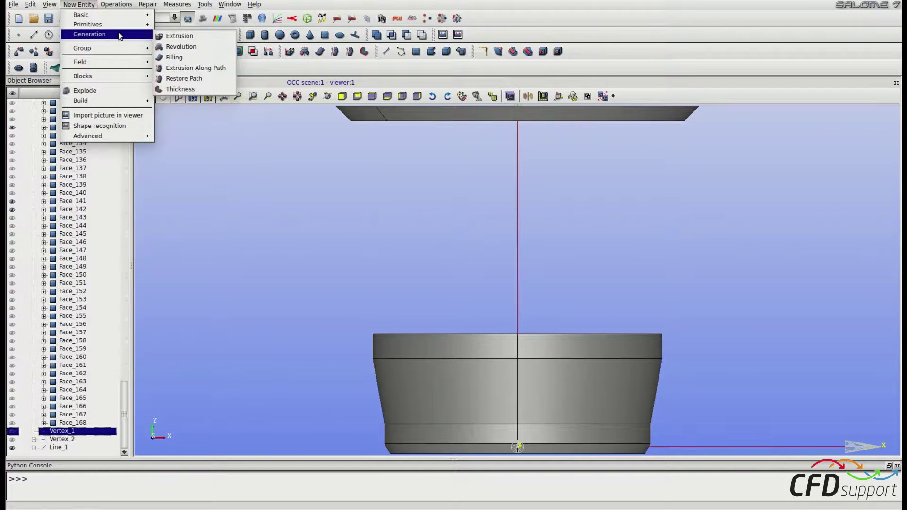
left_click(217, 46)
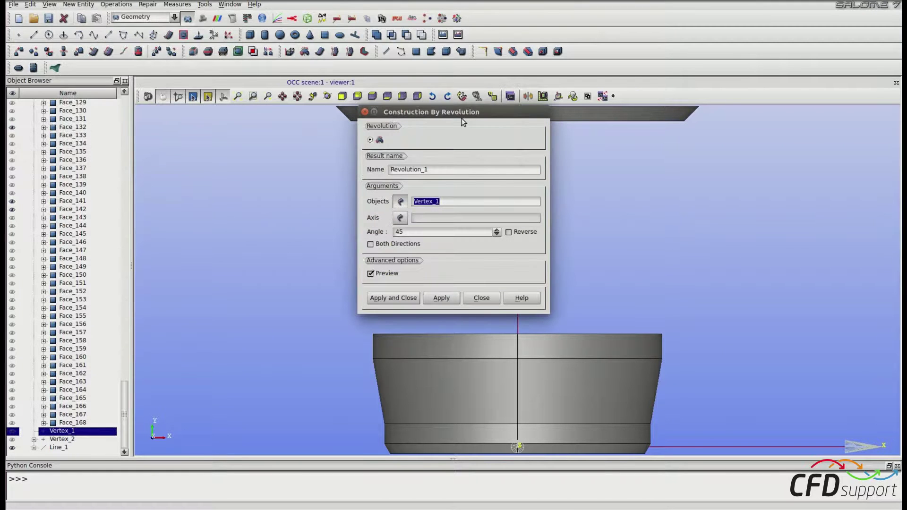
left_click_drag(454, 116, 255, 153)
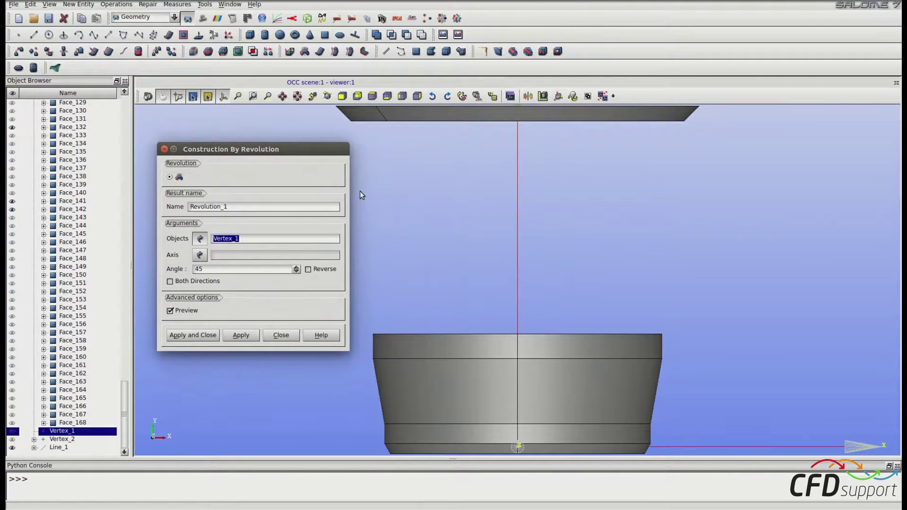
left_click(517, 204)
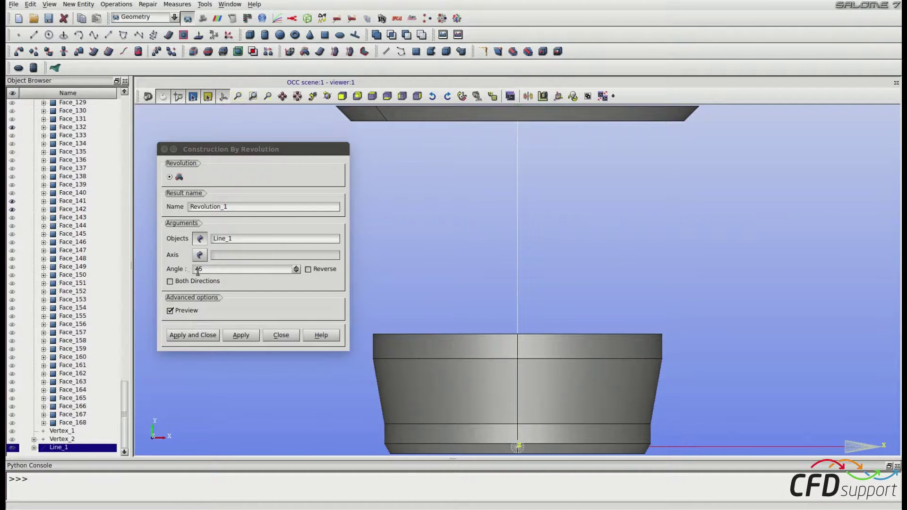
left_click(199, 256)
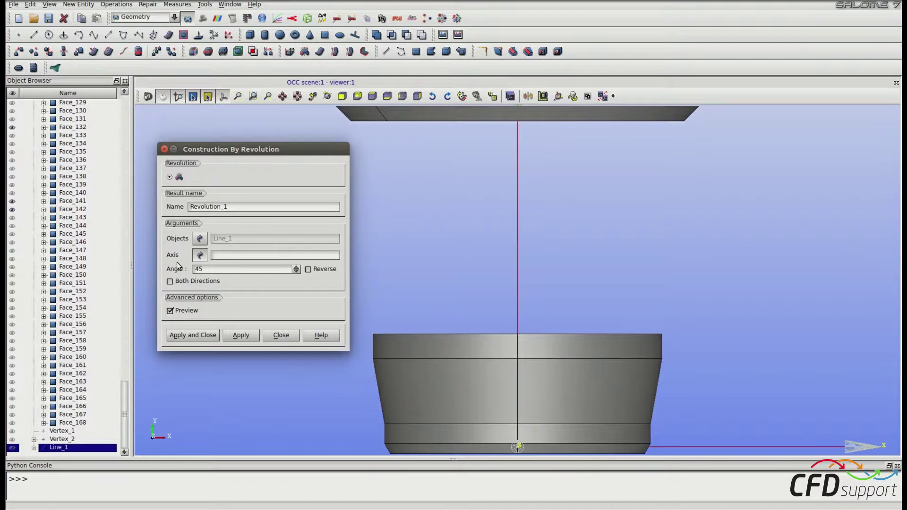
left_click_drag(126, 410, 118, 119)
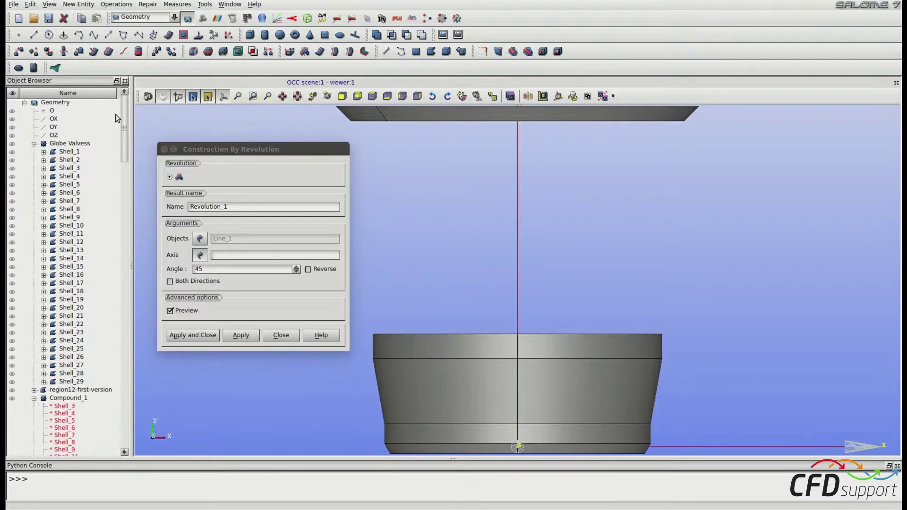
left_click(53, 129)
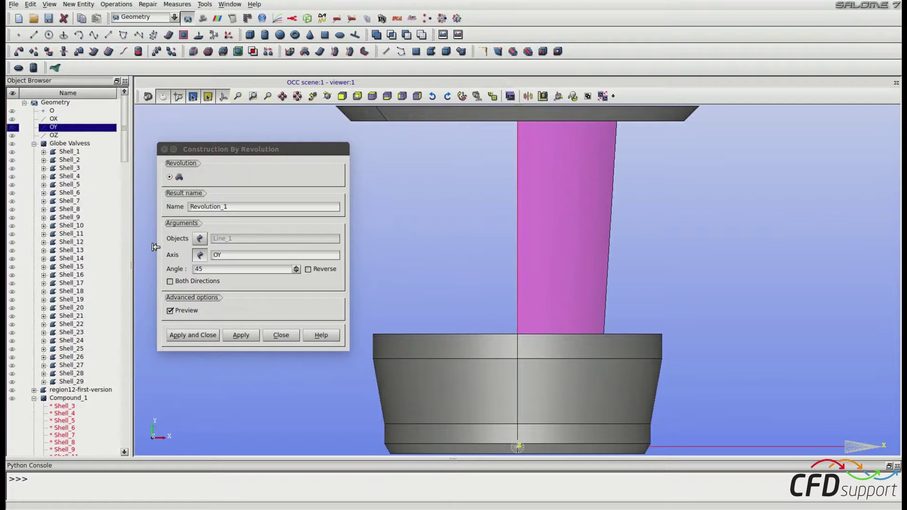
left_click(208, 268)
left_click_drag(209, 269, 185, 265)
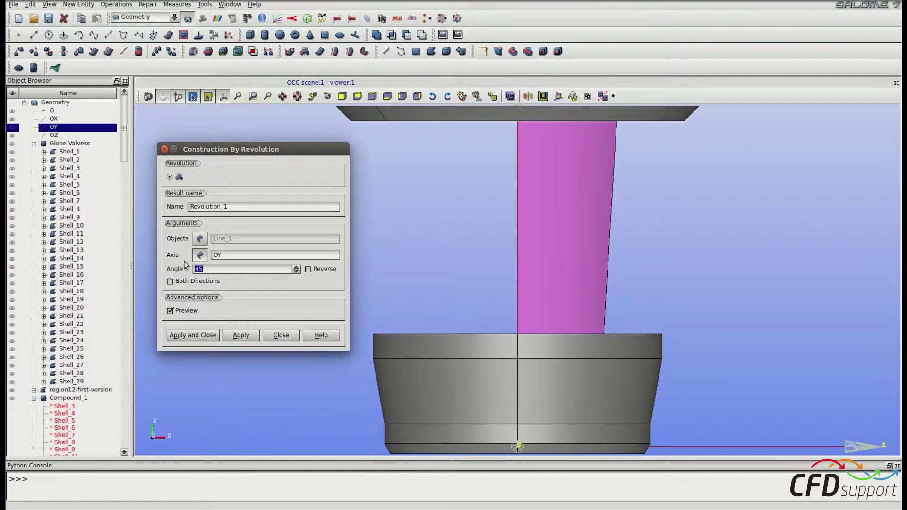
type("3")
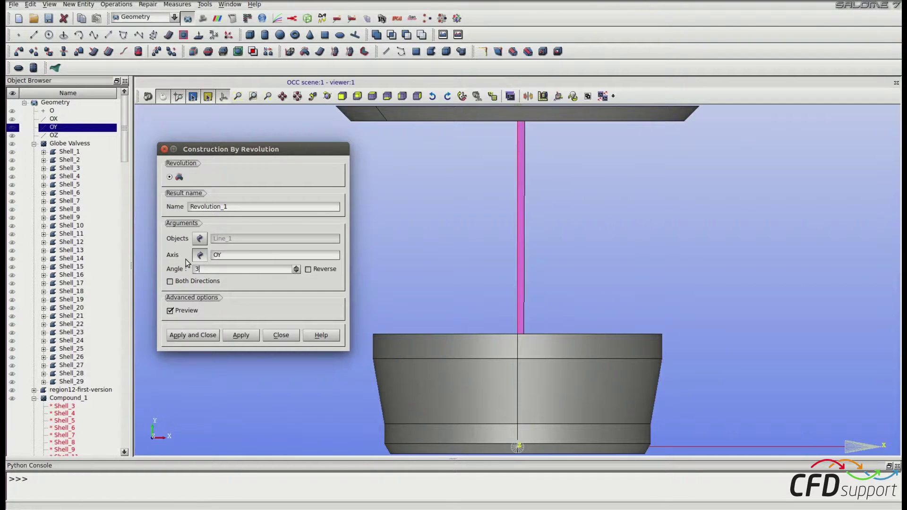
type("60")
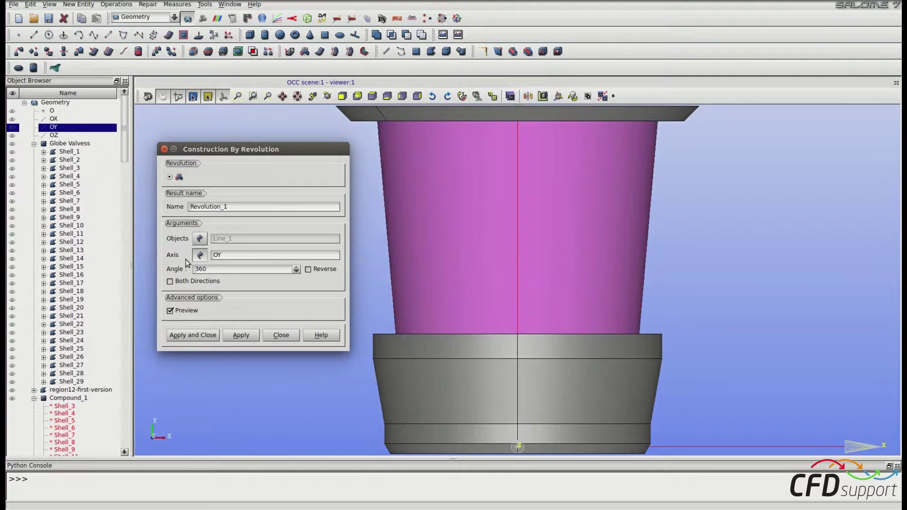
left_click(193, 334)
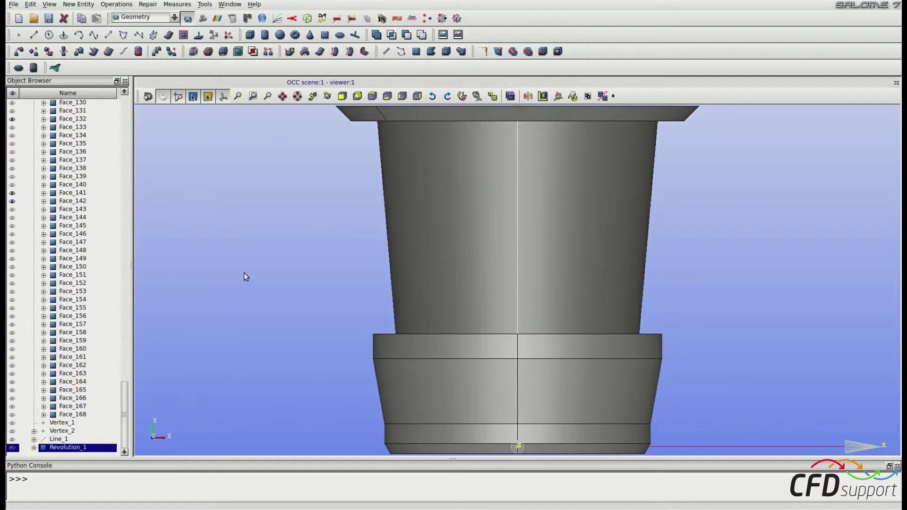
Box-select the 14 visible faces and build a shell from them named region3-closed
scroll(383, 285, "down", 2)
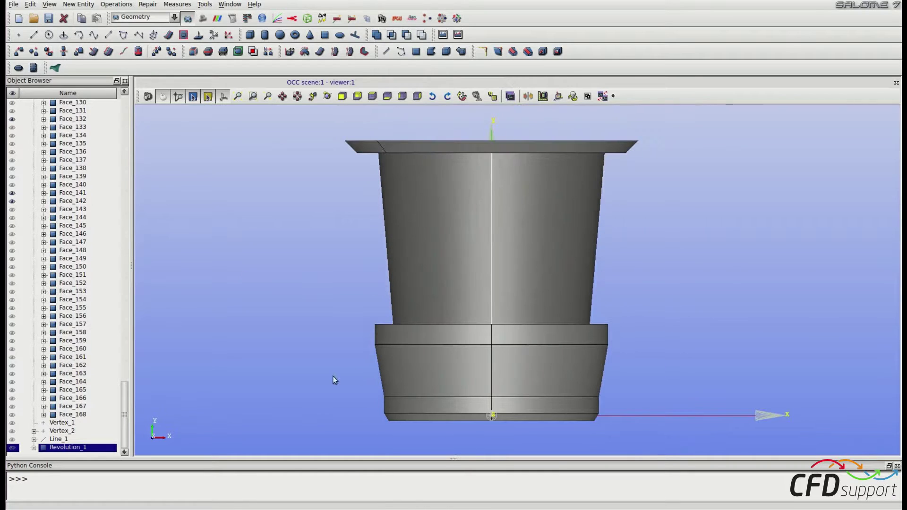
left_click_drag(272, 119, 729, 441)
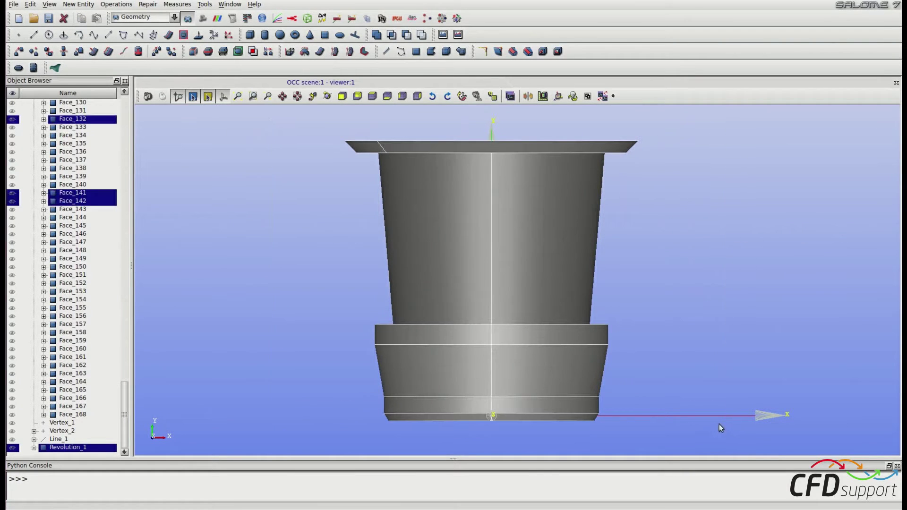
left_click(79, 4)
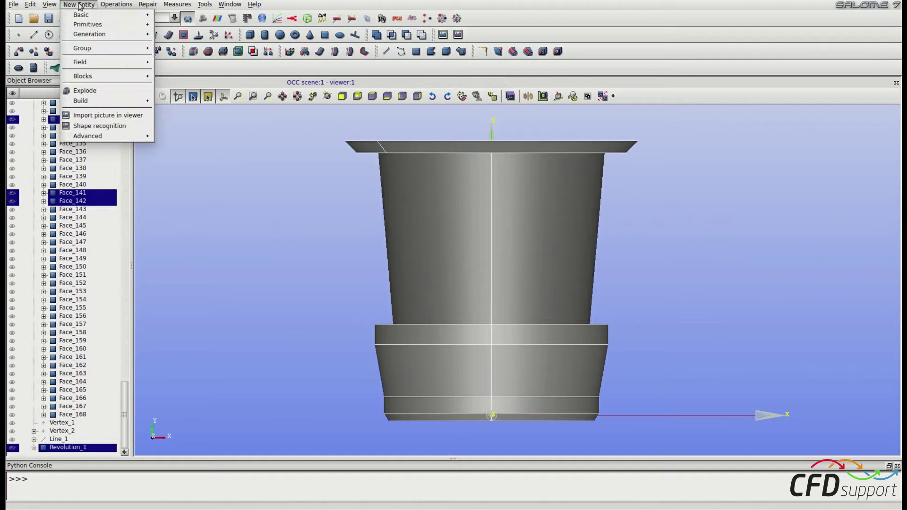
mouse_move(135, 101)
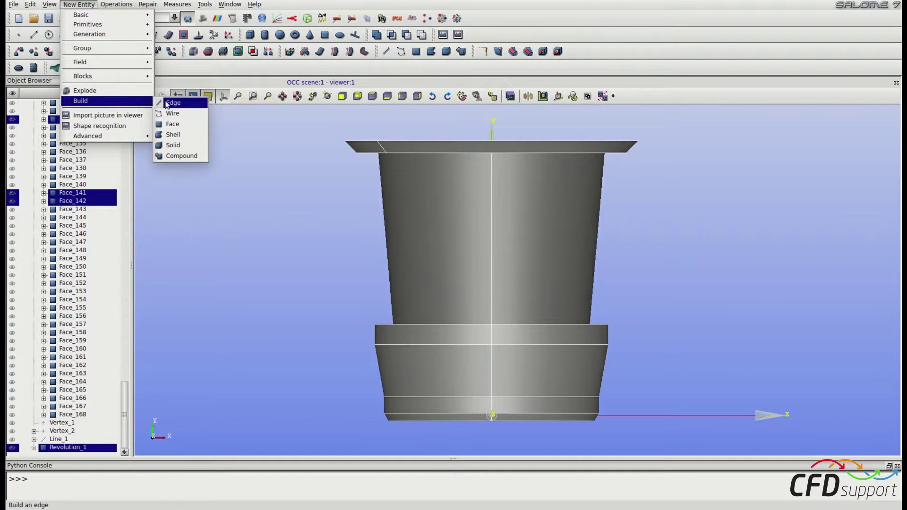
left_click(174, 134)
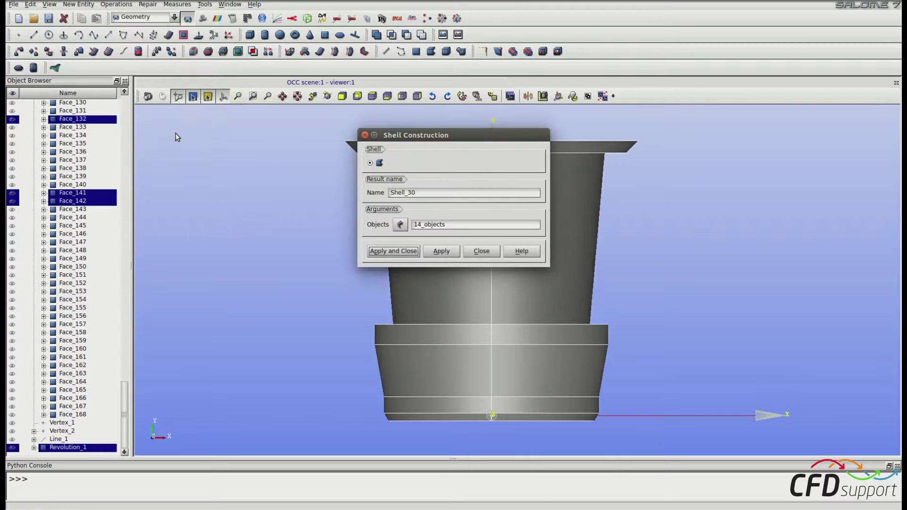
double_click(414, 191)
type("region3-closed")
left_click(376, 251)
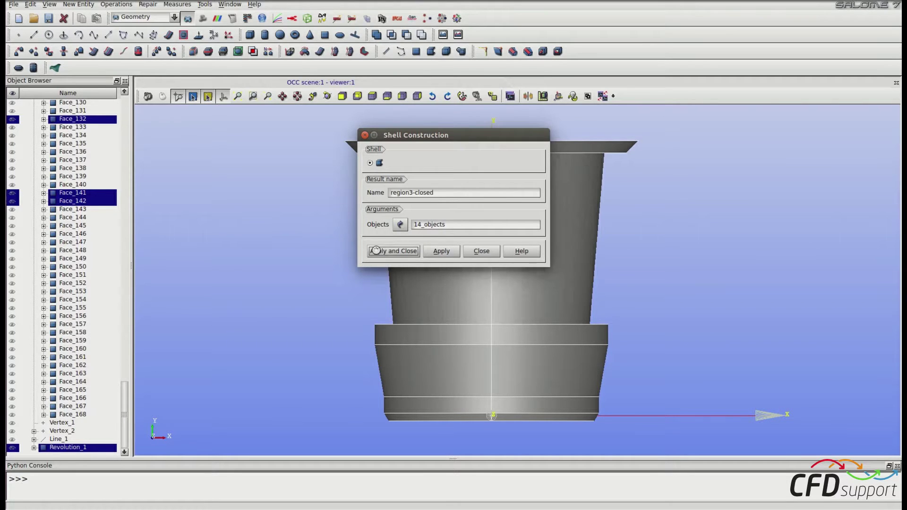
left_click(373, 97)
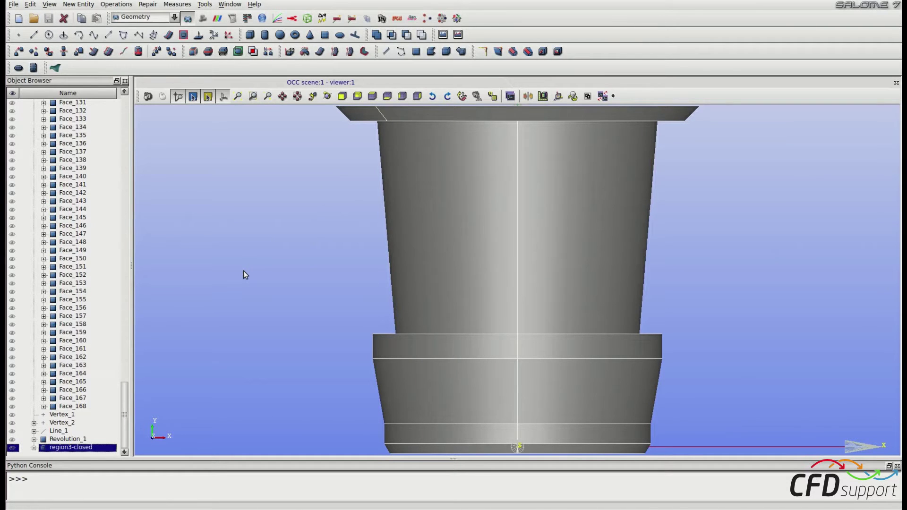
Save the study with Ctrl+S, keeping the suggested name part2 for part2.hdf
key("ctrl+s")
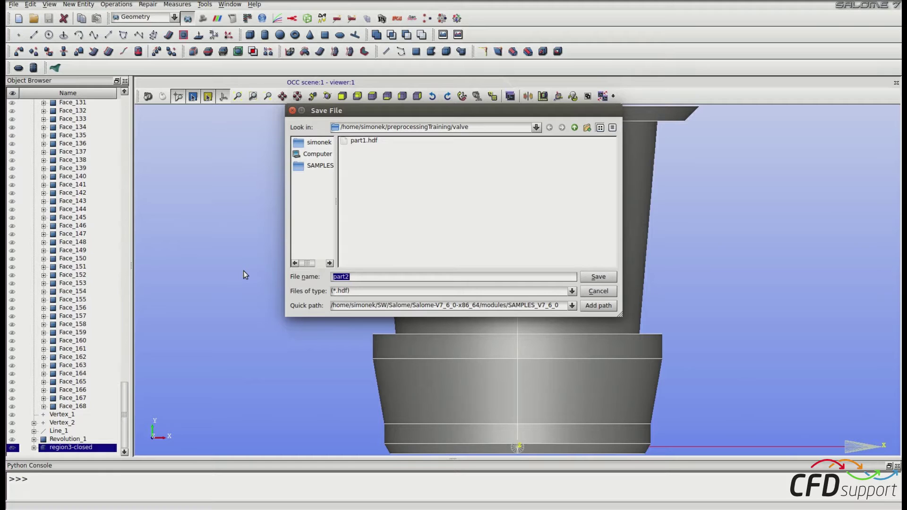
left_click(416, 277)
left_click(590, 277)
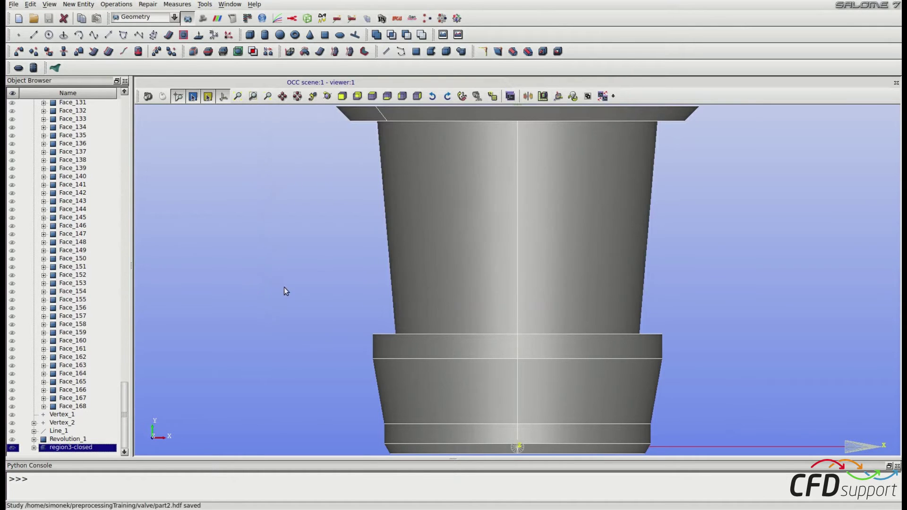